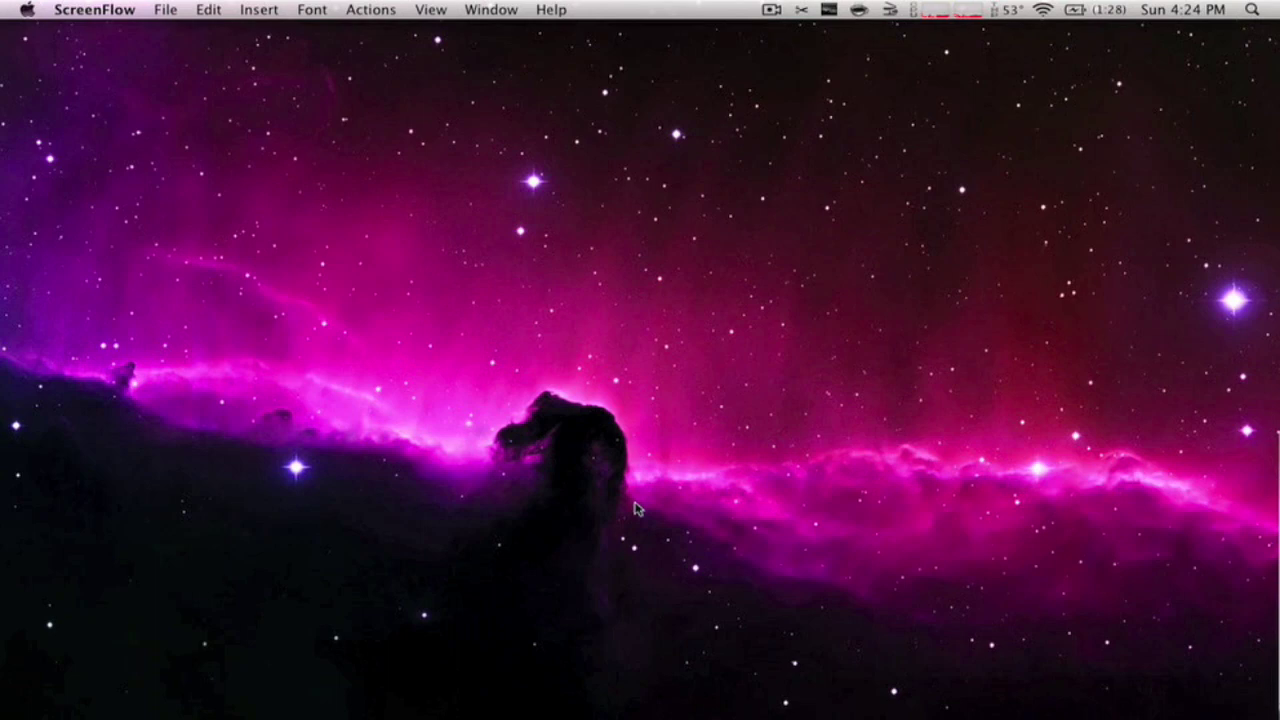
# Reveal the Dock at the bottom of the screen and locate the iDVD icon.
pyautogui.moveTo(760, 705)
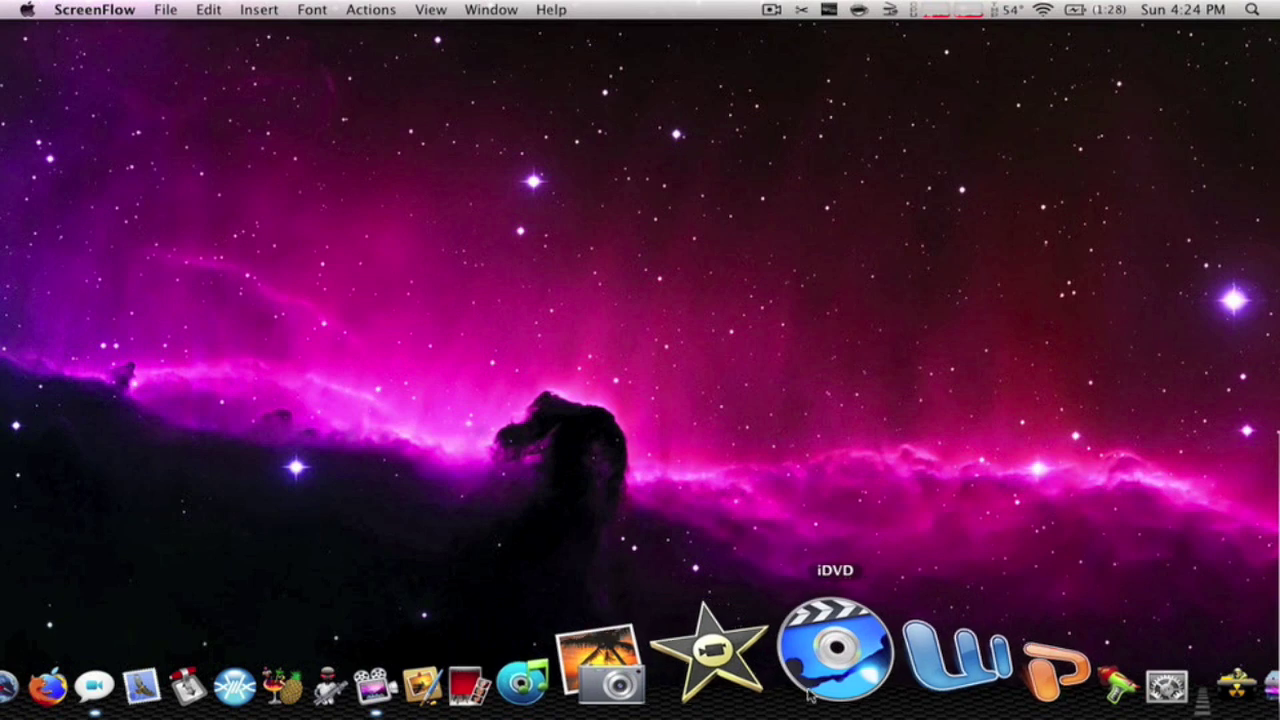
# Launch iDVD from the Dock, opening the 'My Great DVD' project with the Revolution theme.
pyautogui.click(815, 680)
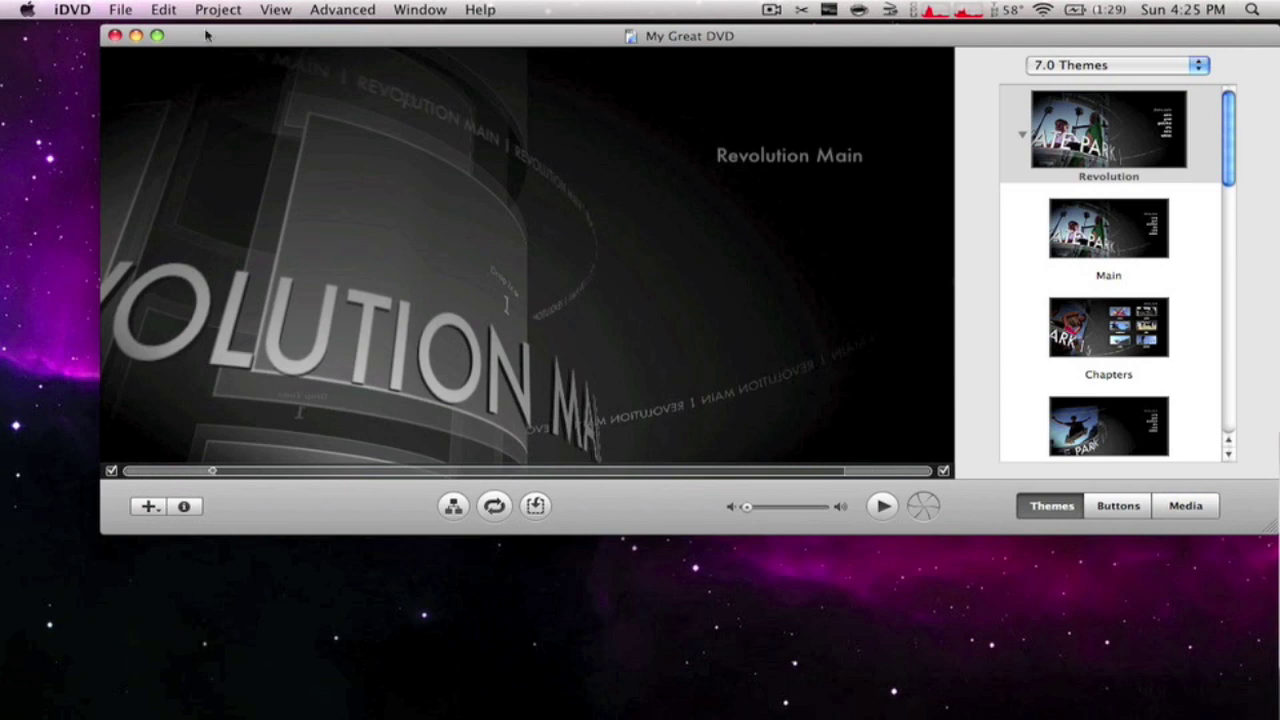
pyautogui.click(126, 9)
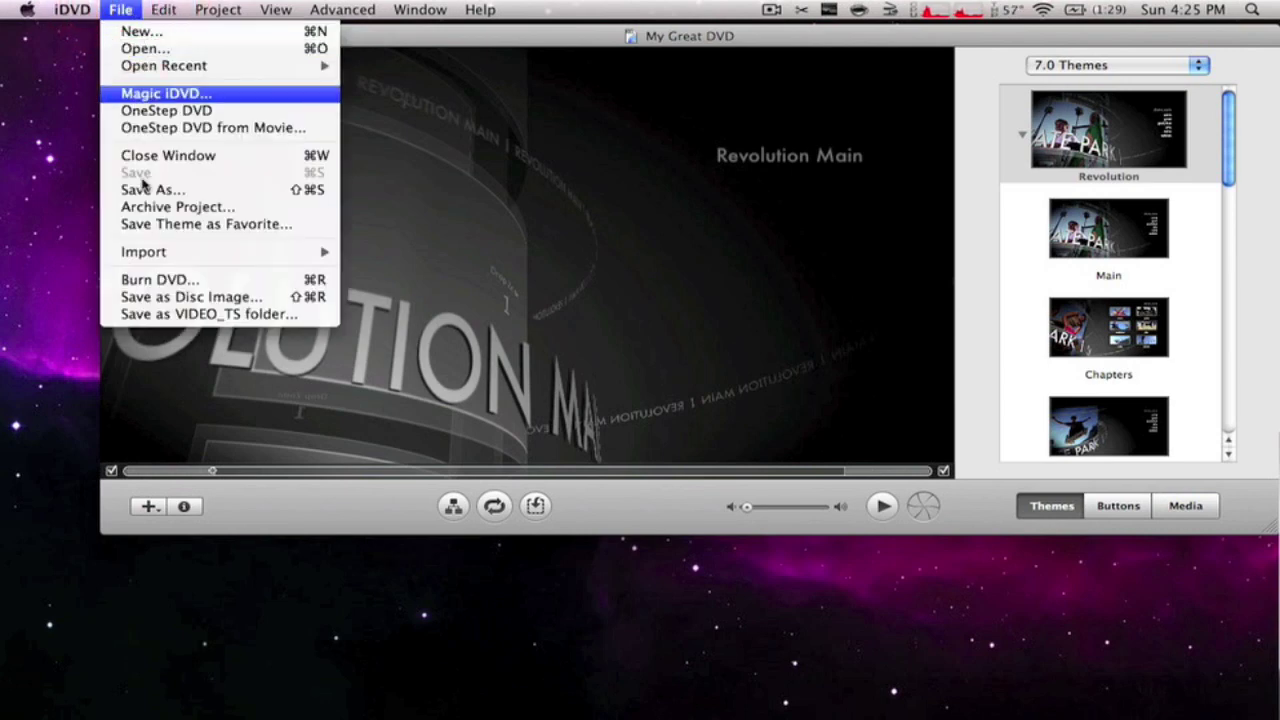
# Import the 'Requiem For A Dream - Directors Cut (2000)' .m4v from the Desktop, accepting the duration alert.
pyautogui.moveTo(180, 252)
pyautogui.click(392, 256)
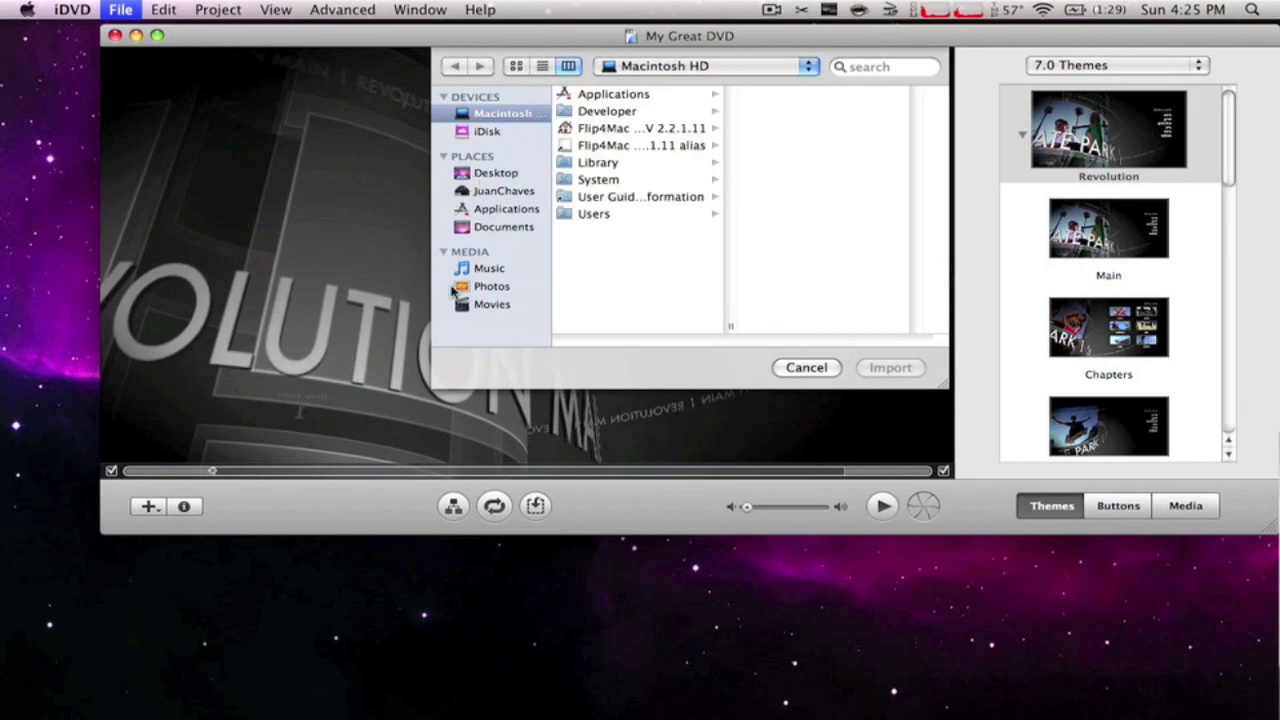
pyautogui.click(496, 173)
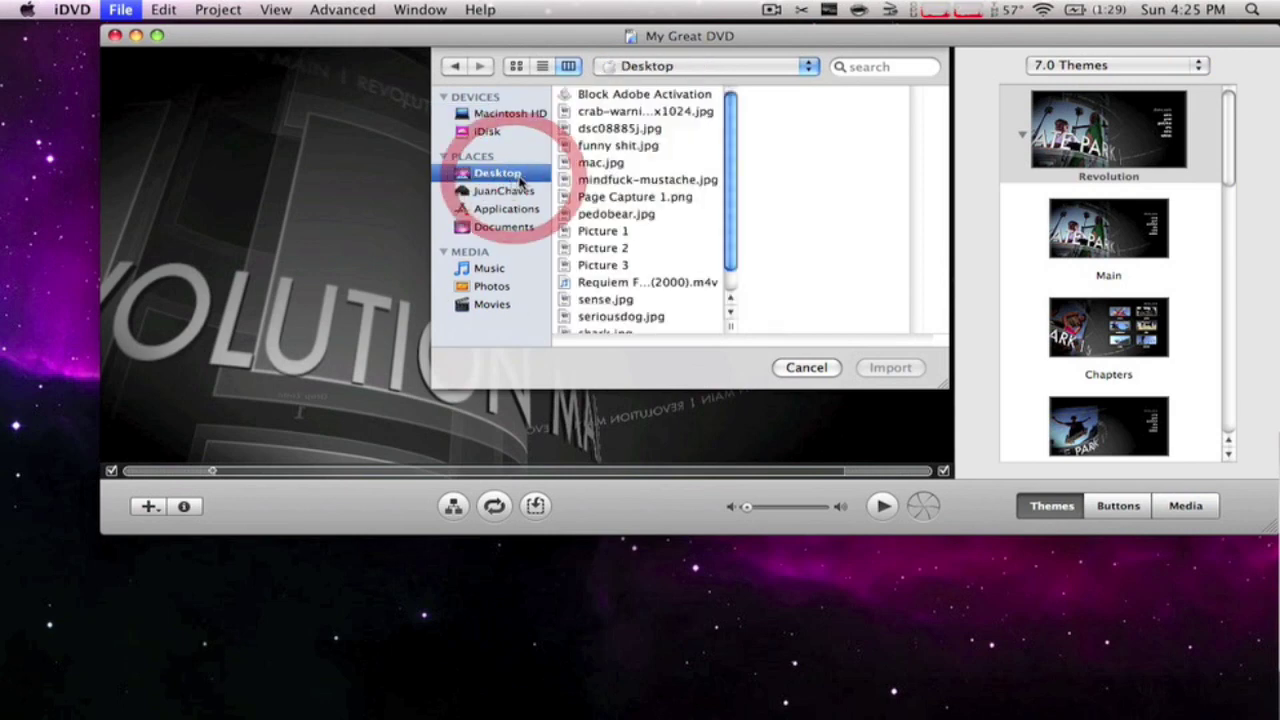
pyautogui.click(613, 283)
pyautogui.click(895, 369)
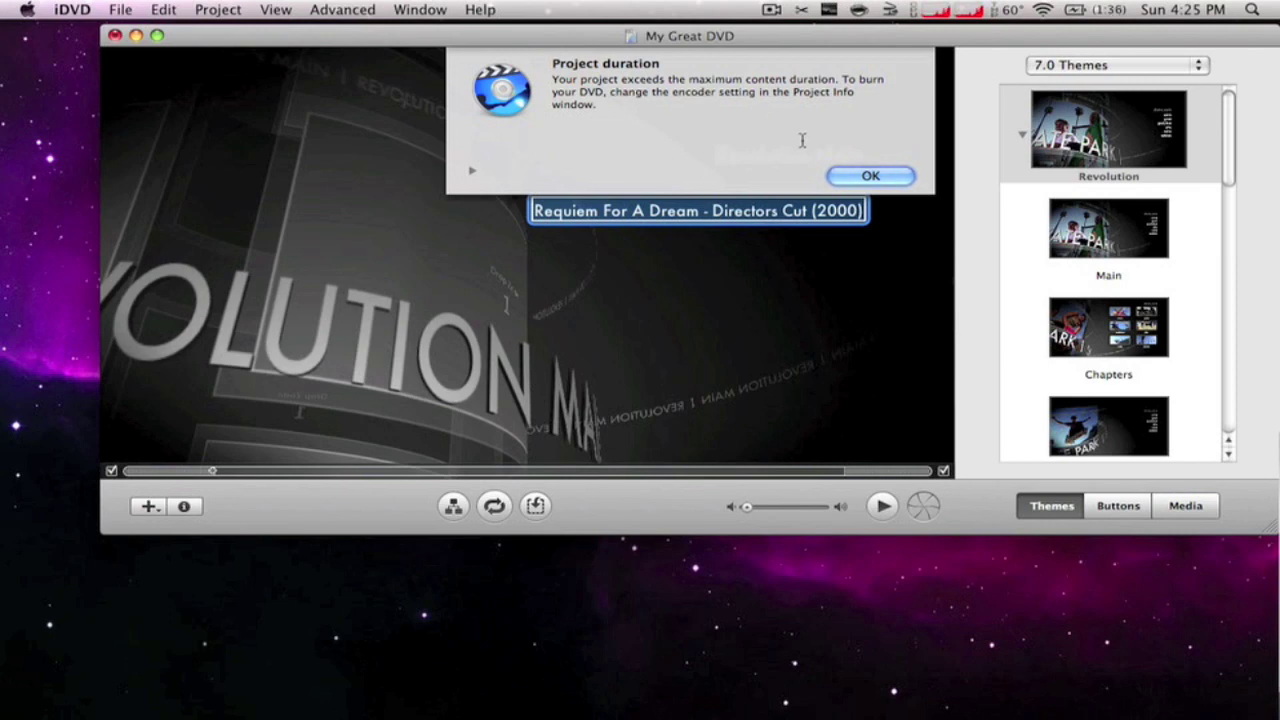
pyautogui.click(855, 177)
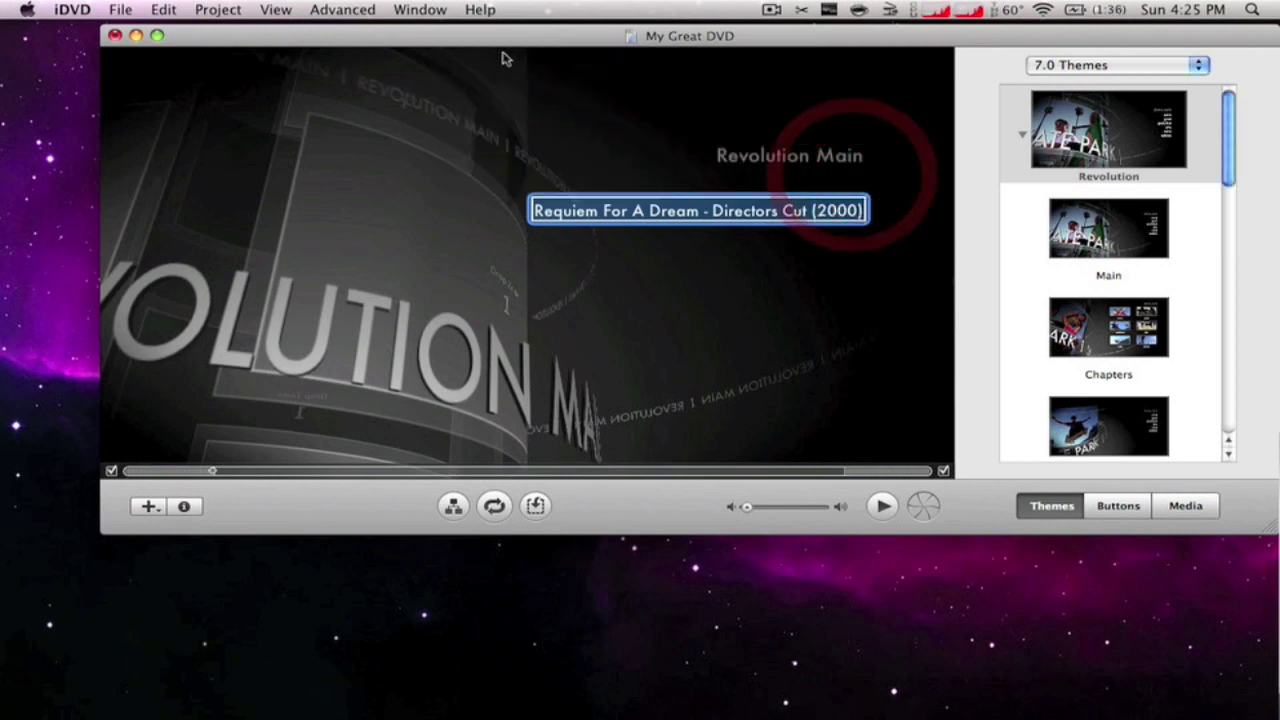
# Set the project encoding to Professional Quality in Project Info, shrinking it to 3.22 GB.
pyautogui.click(243, 10)
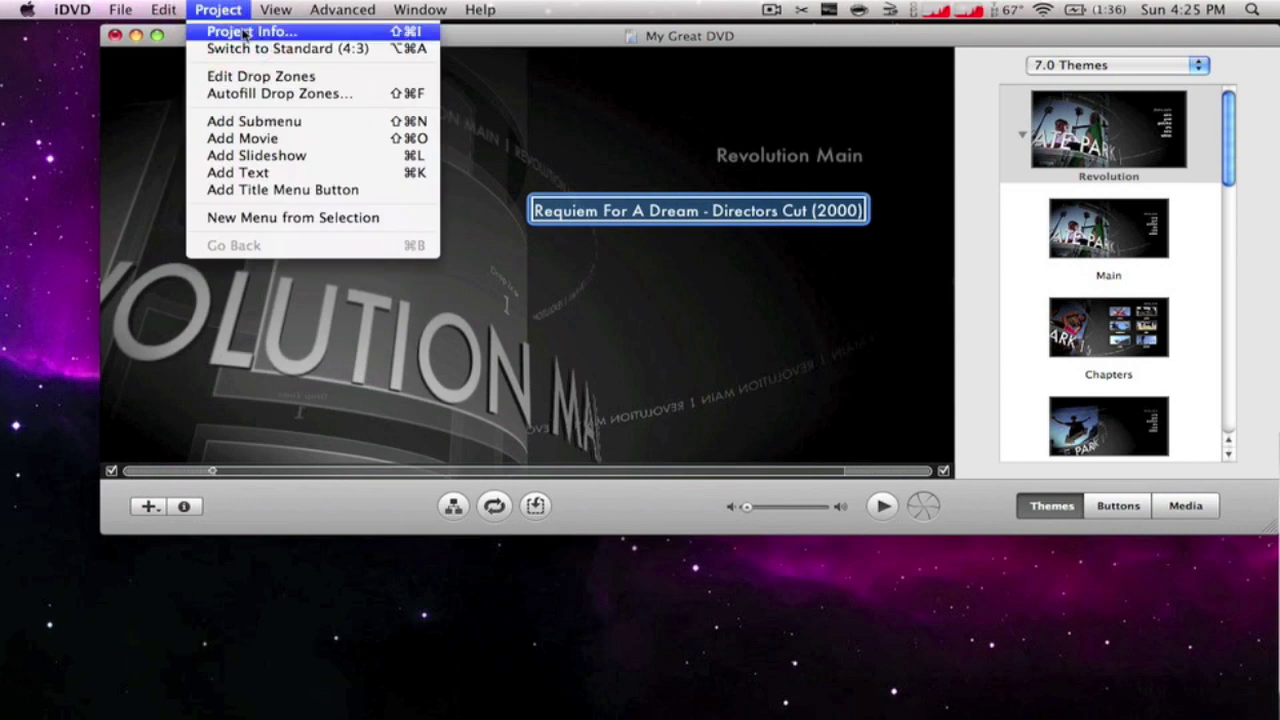
pyautogui.click(247, 31)
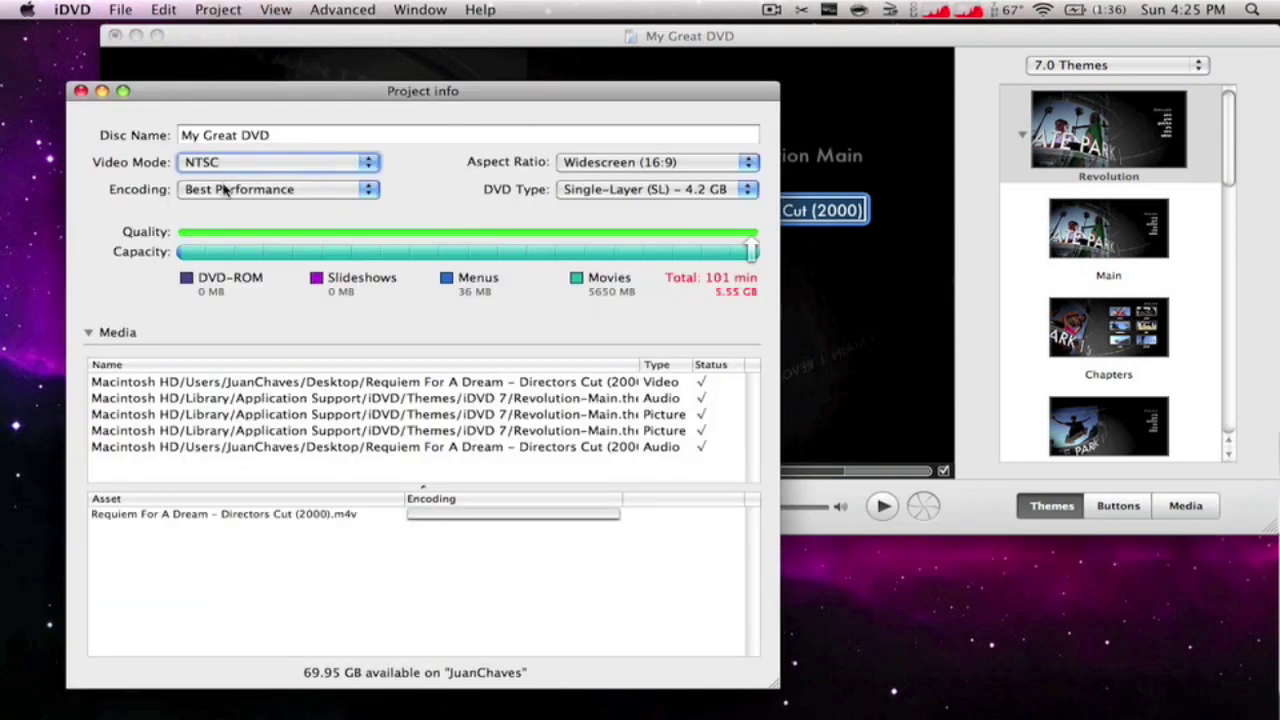
pyautogui.click(225, 190)
pyautogui.click(214, 190)
pyautogui.click(243, 192)
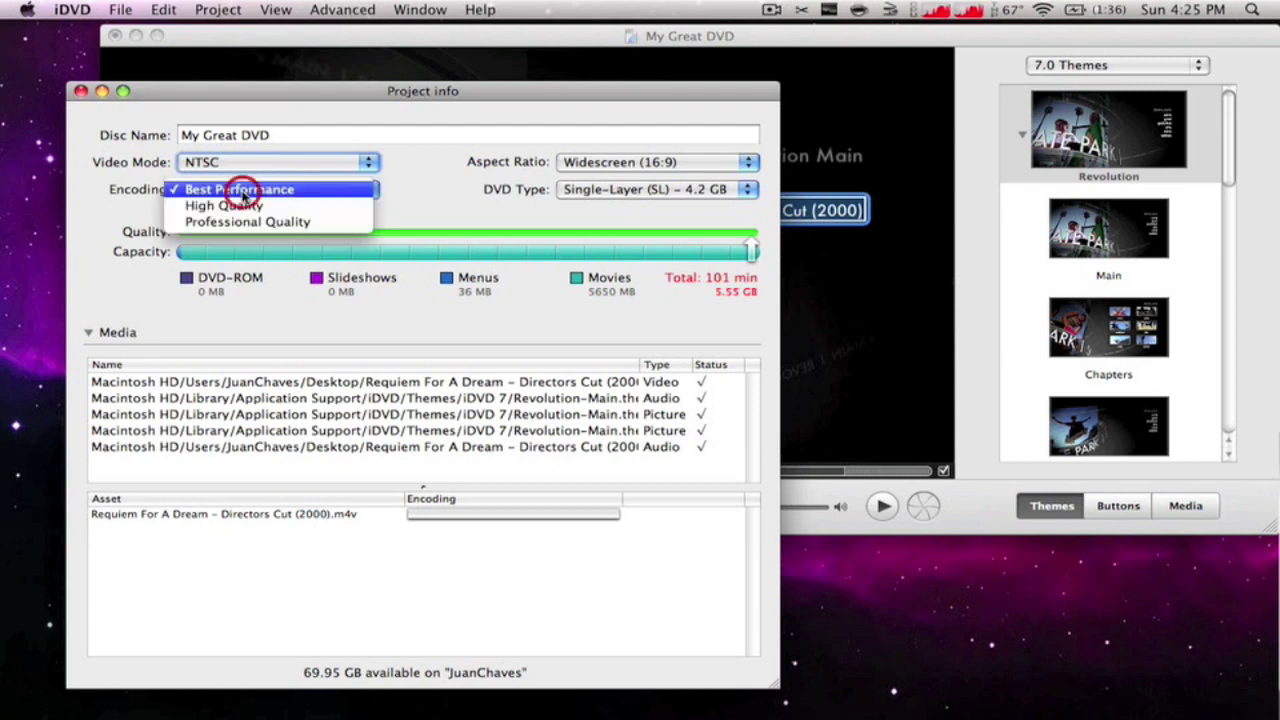
pyautogui.click(336, 220)
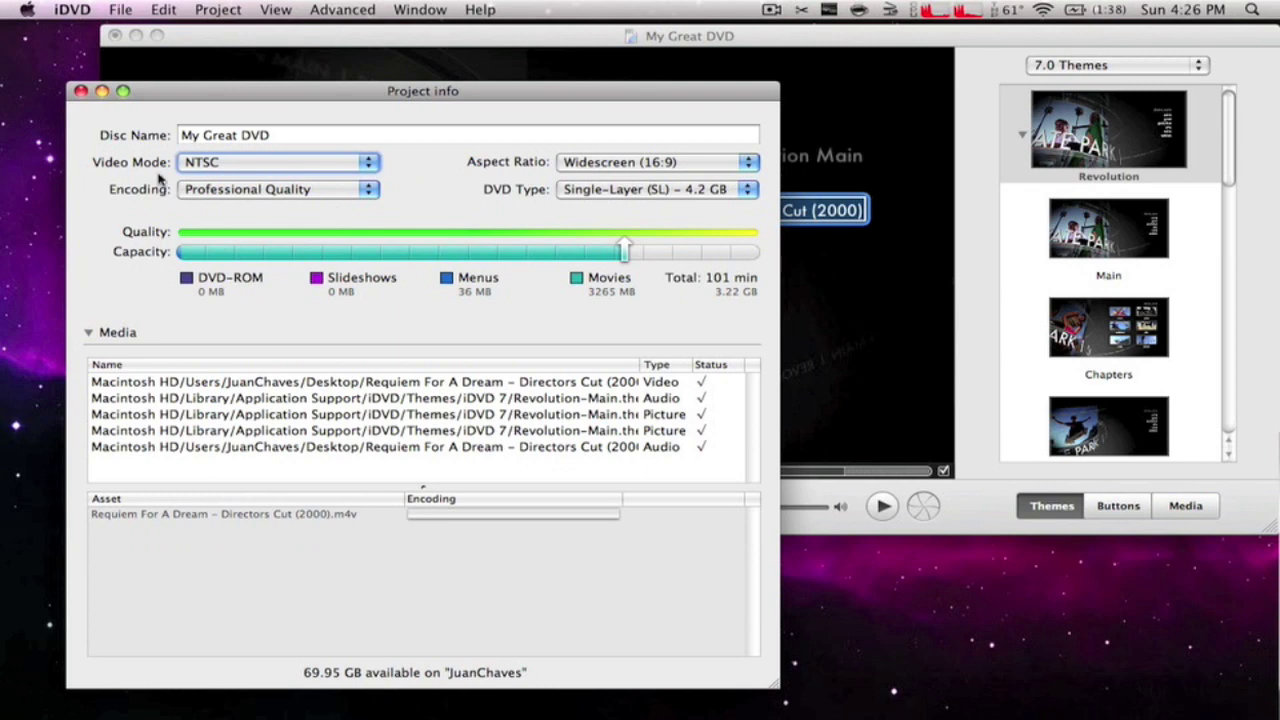
pyautogui.click(80, 91)
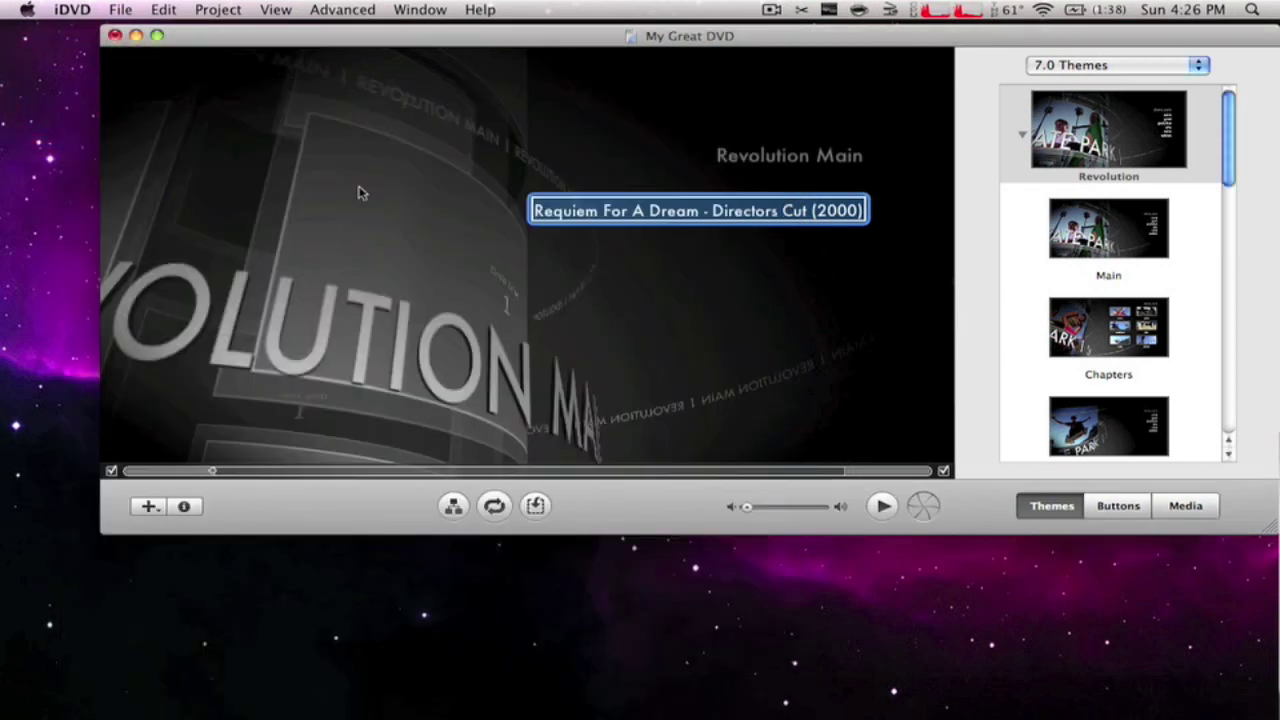
# Trim the movie button's title to 'Requiem For A Dream' by deleting ' - Directors Cut (2000)'.
pyautogui.moveTo(756, 226); pyautogui.dragTo(818, 226)
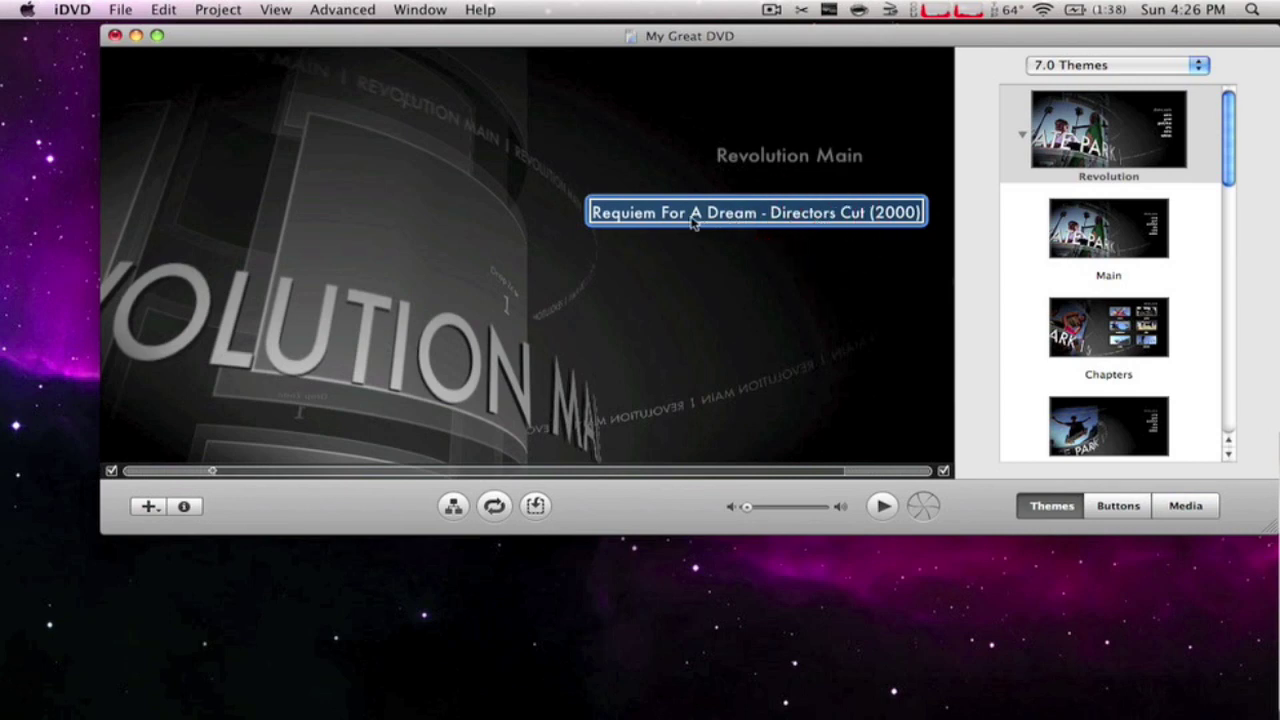
pyautogui.click(814, 211)
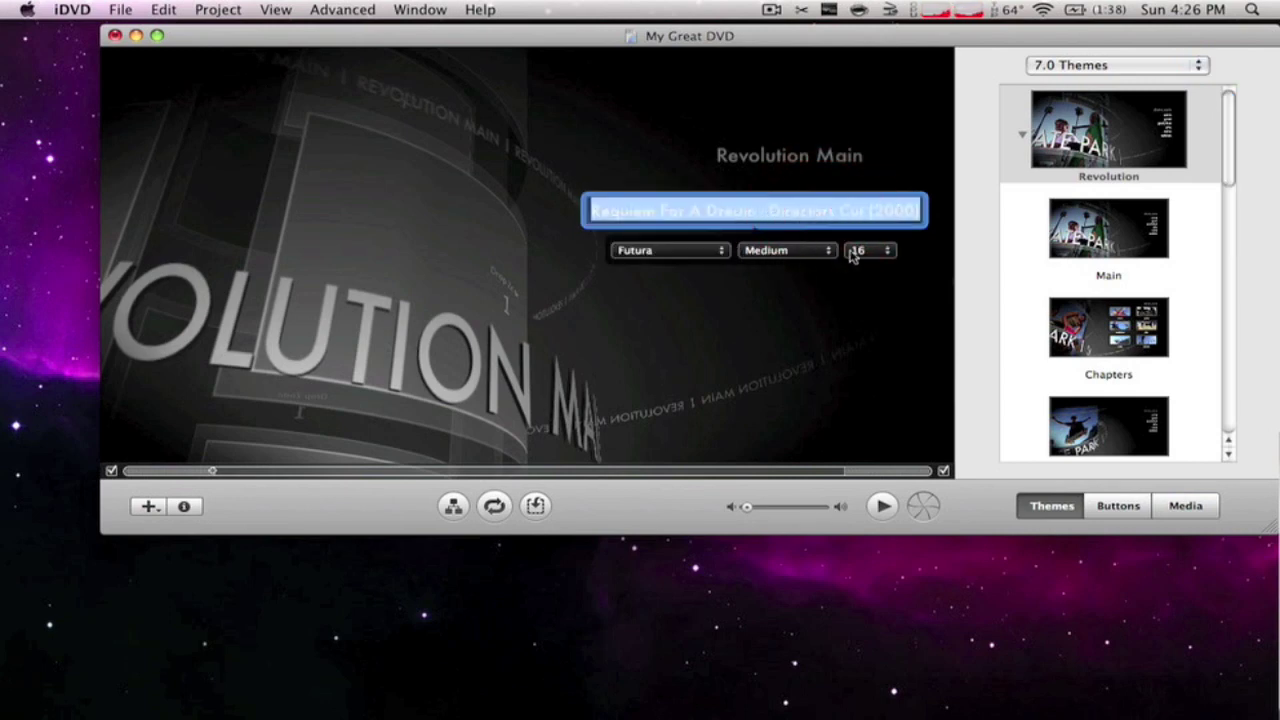
pyautogui.click(760, 215)
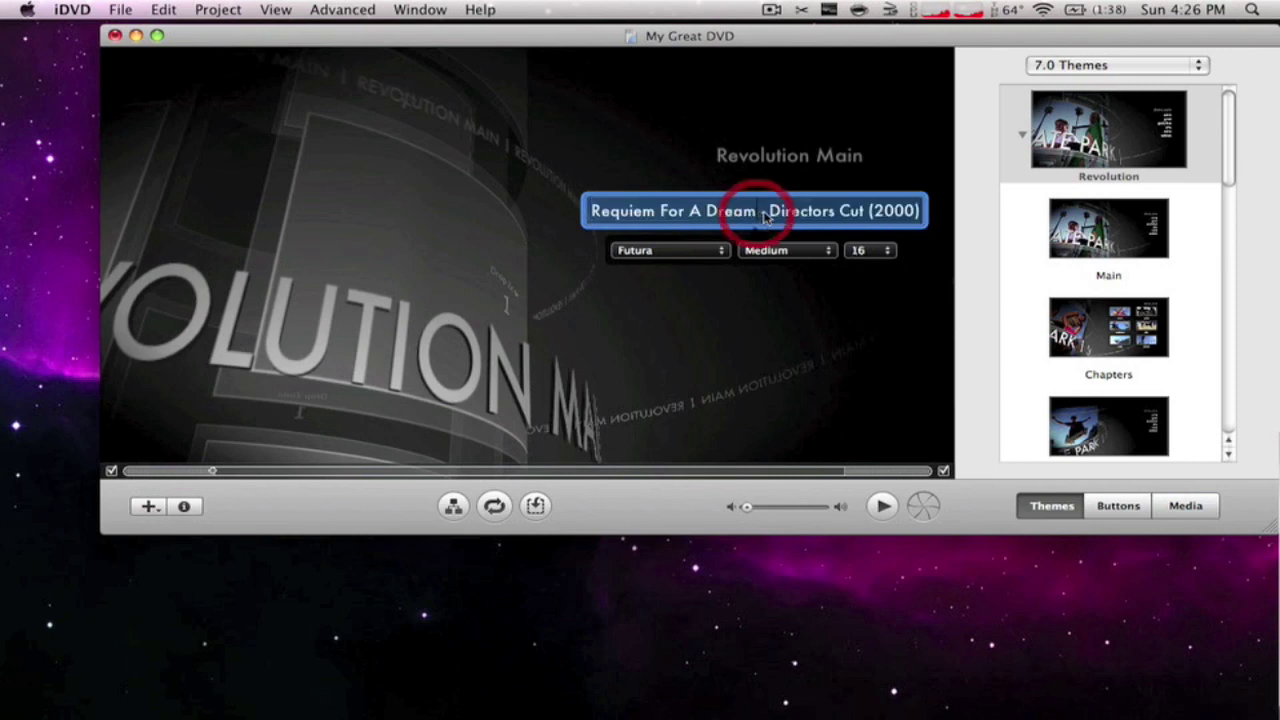
pyautogui.moveTo(760, 215); pyautogui.dragTo(927, 218)
pyautogui.press('BackSpace')
pyautogui.click(910, 292)
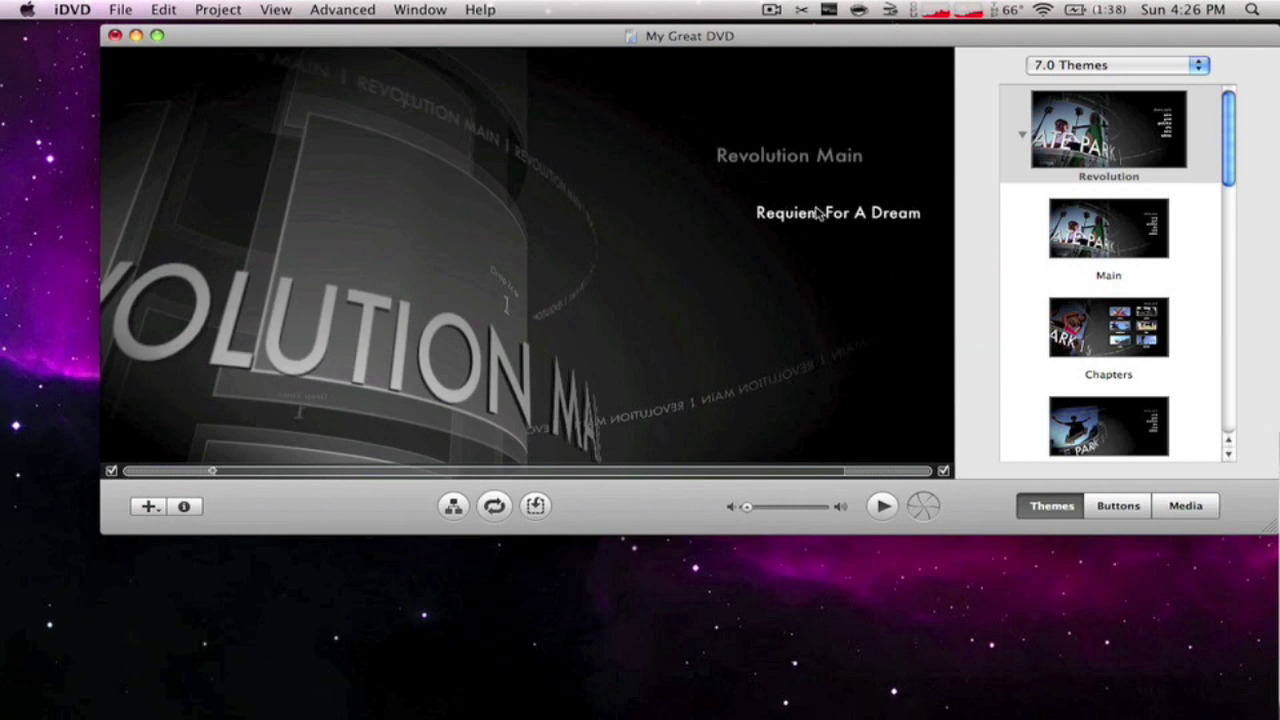
pyautogui.moveTo(812, 212); pyautogui.dragTo(768, 243)
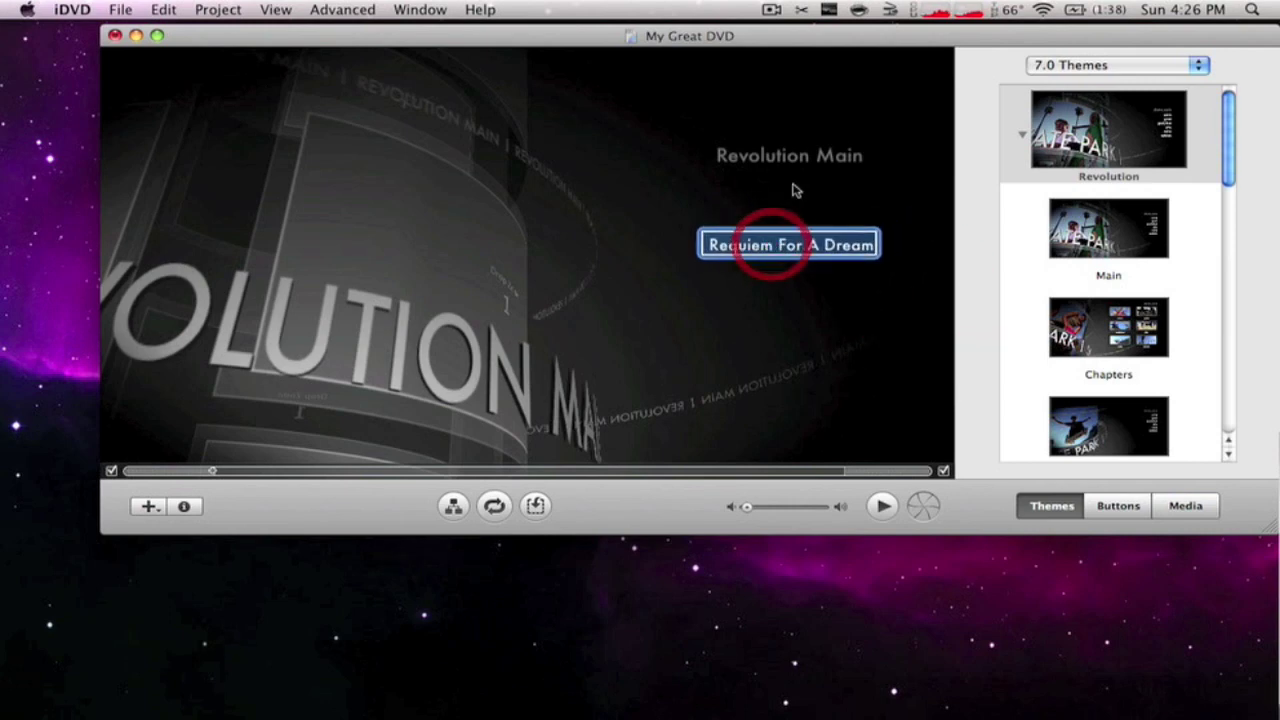
# Delete the 'Revolution Main' heading from the menu.
pyautogui.click(790, 245)
pyautogui.doubleClick(805, 158)
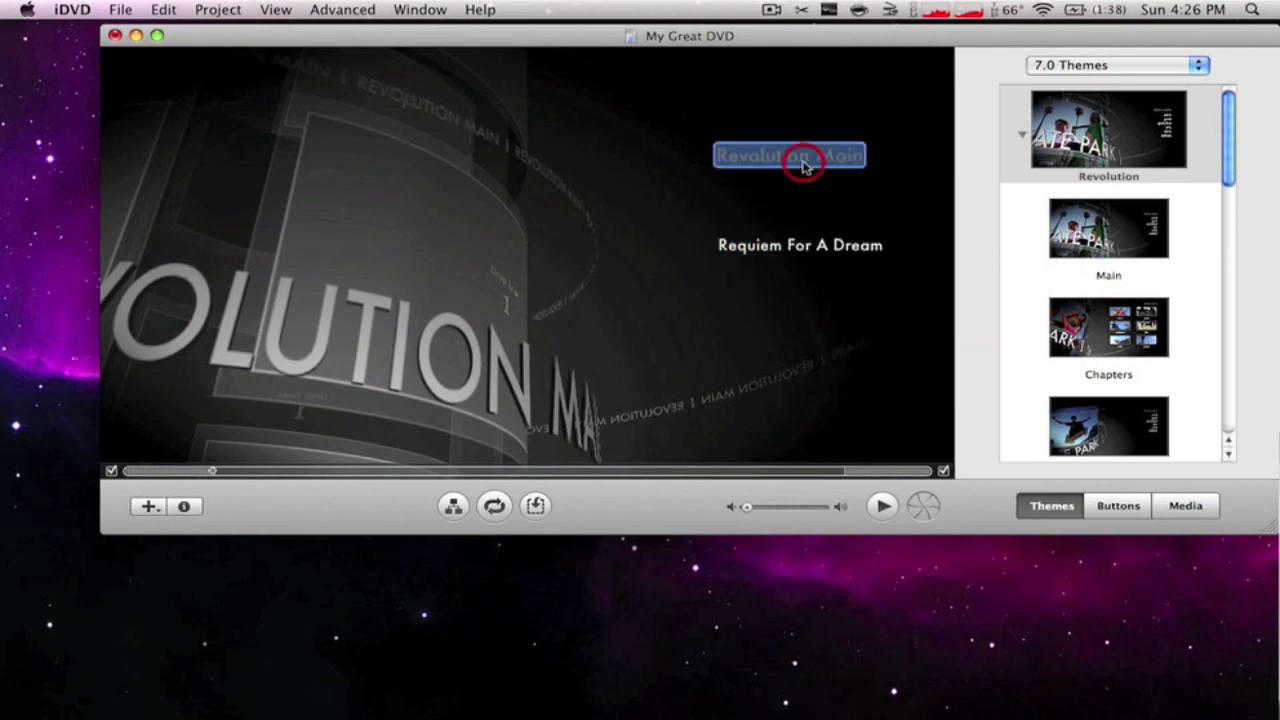
pyautogui.moveTo(808, 166); pyautogui.dragTo(825, 170)
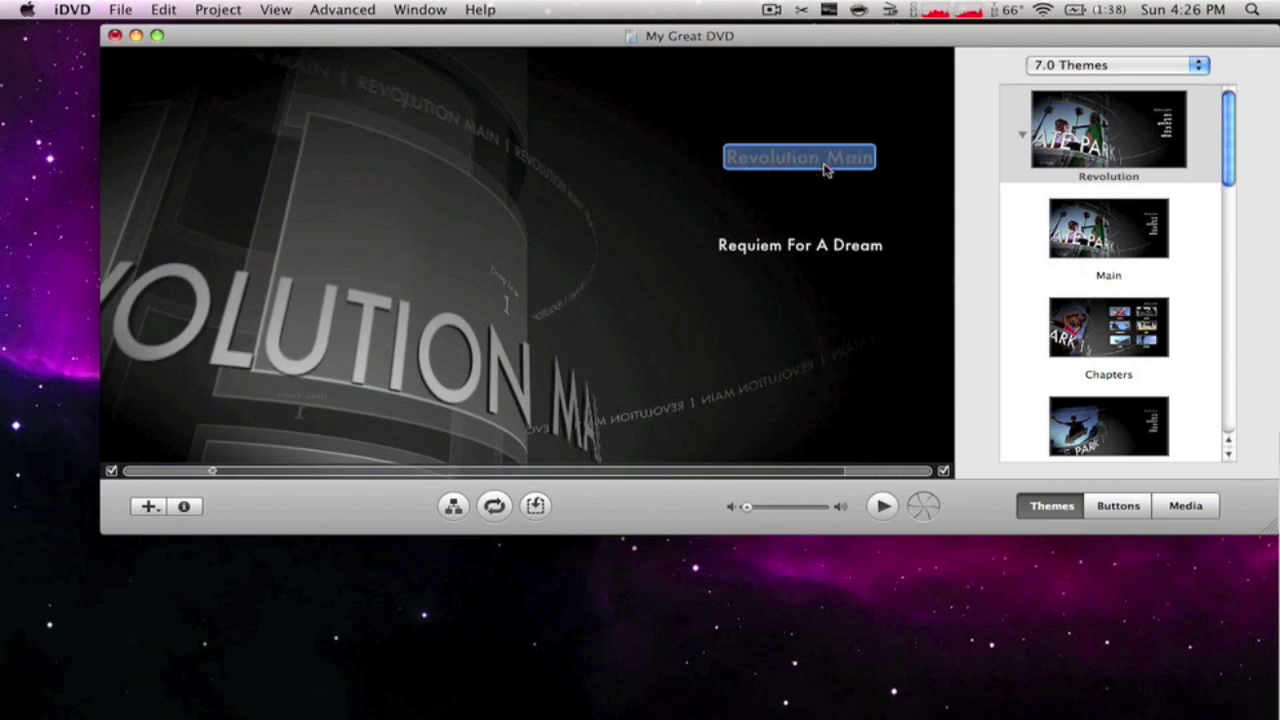
pyautogui.press('BackSpace')
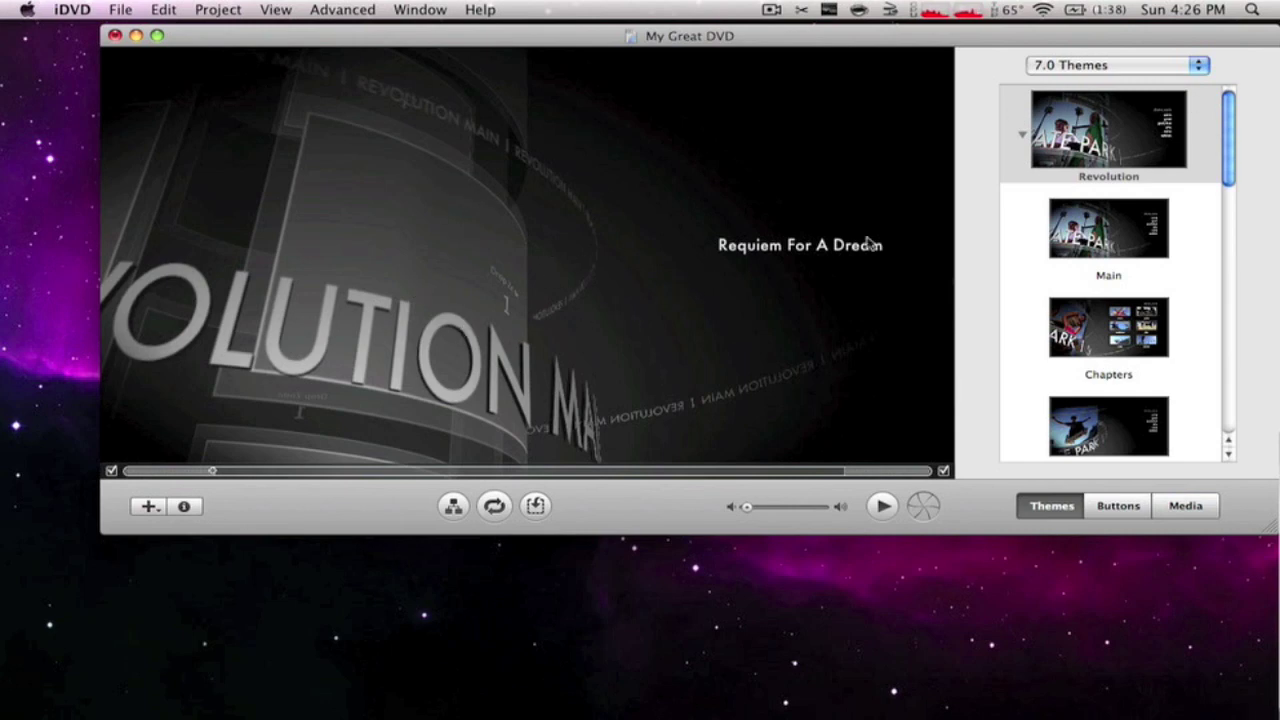
pyautogui.scroll(-1, 1090, 170)
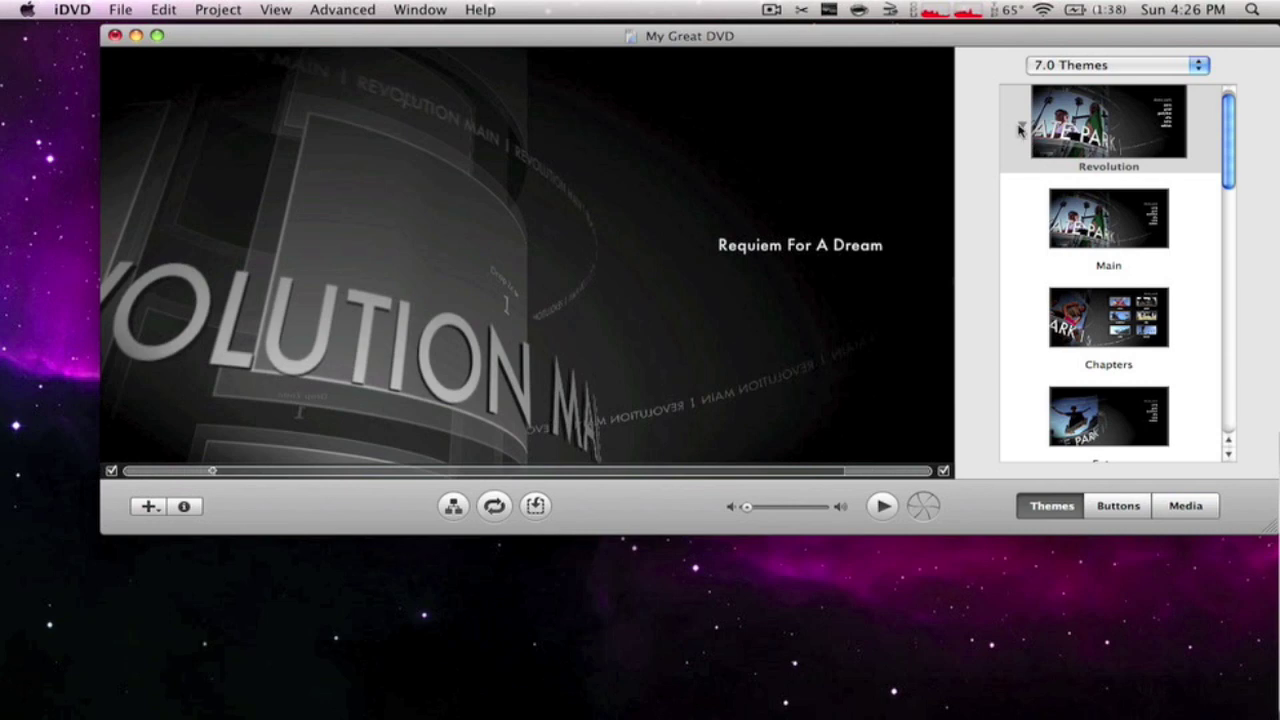
# Apply the Cinema theme from the 7.0 Themes collection to the menu.
pyautogui.click(1020, 127)
pyautogui.scroll(-5, 1076, 245)
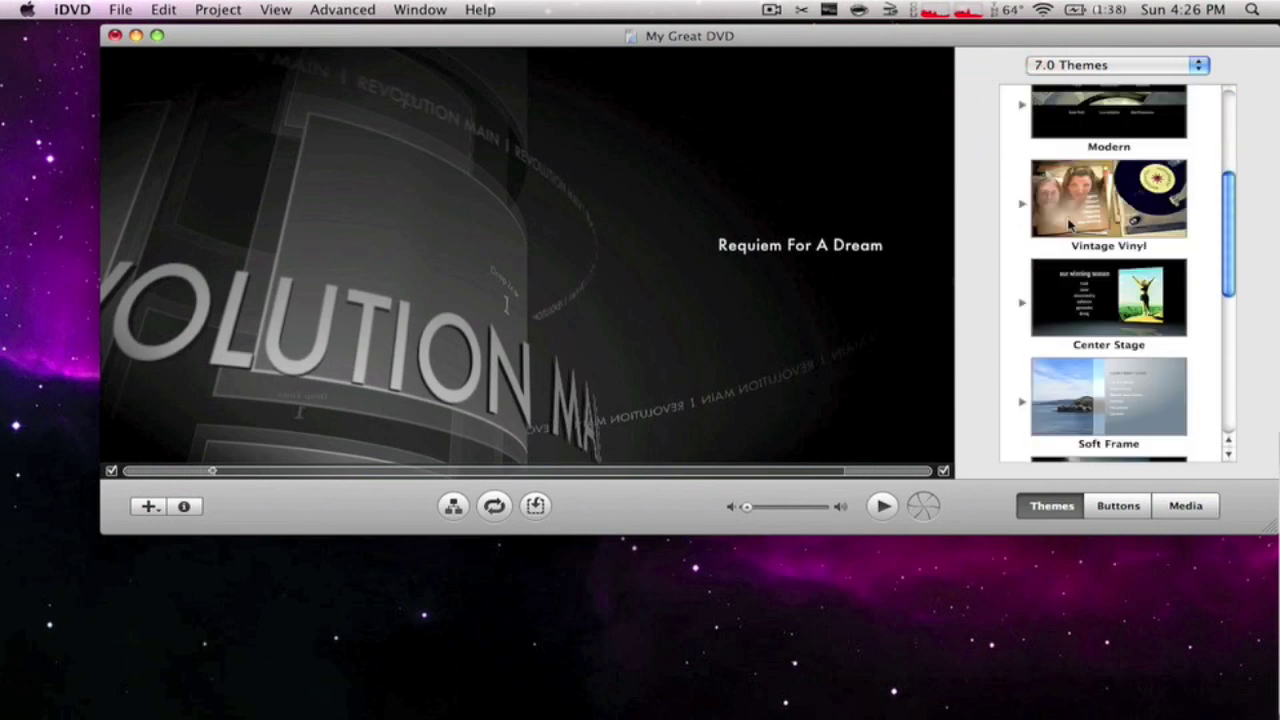
pyautogui.scroll(-5, 1078, 248)
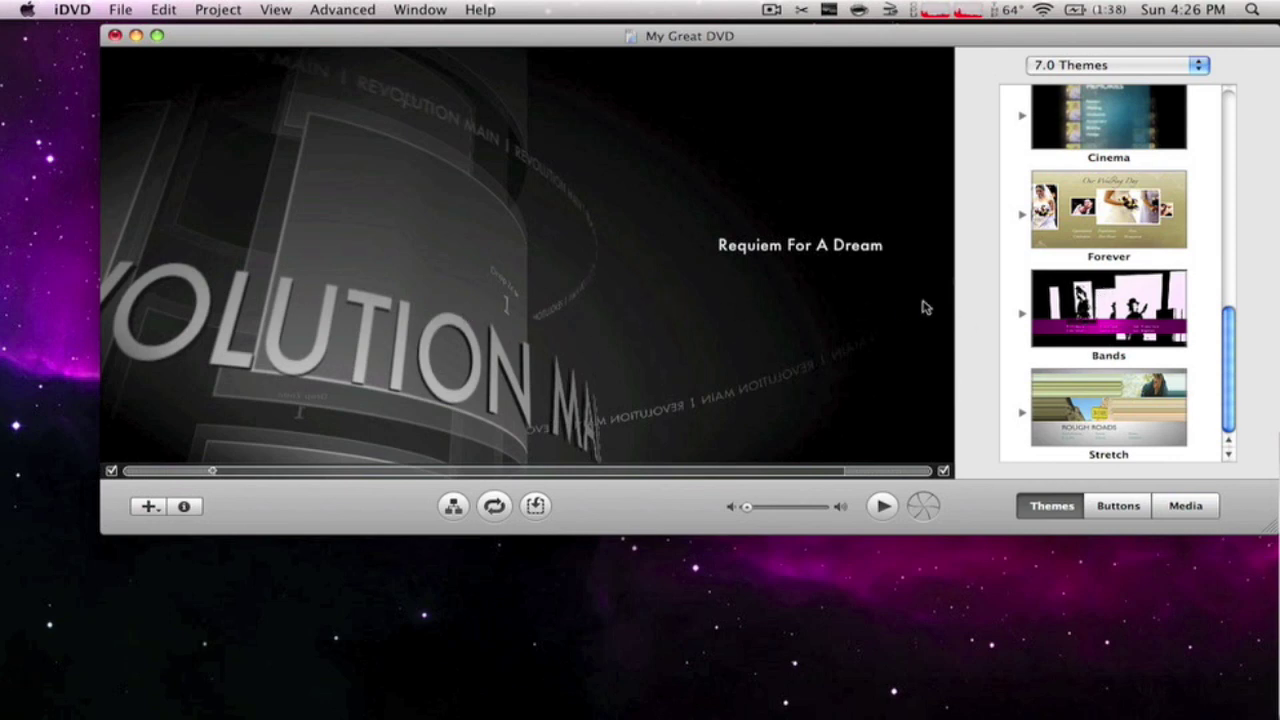
pyautogui.scroll(5, 1095, 302)
pyautogui.scroll(-5, 1095, 302)
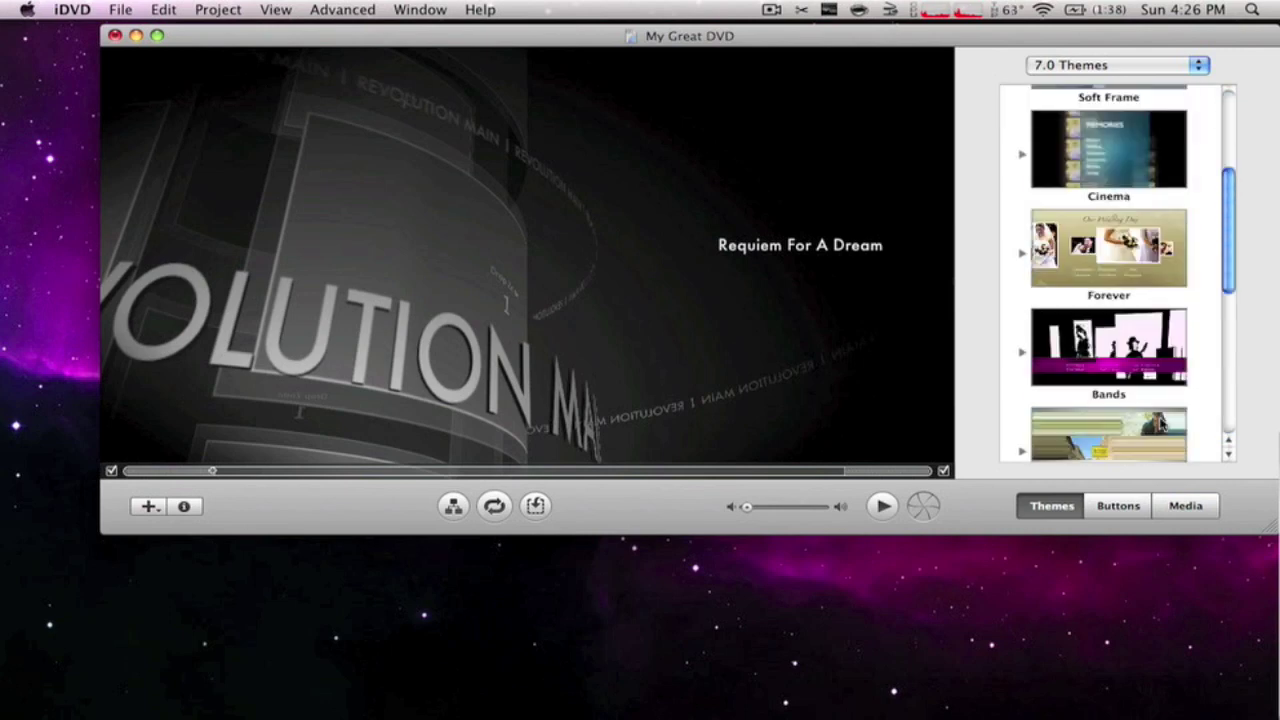
pyautogui.click(1128, 170)
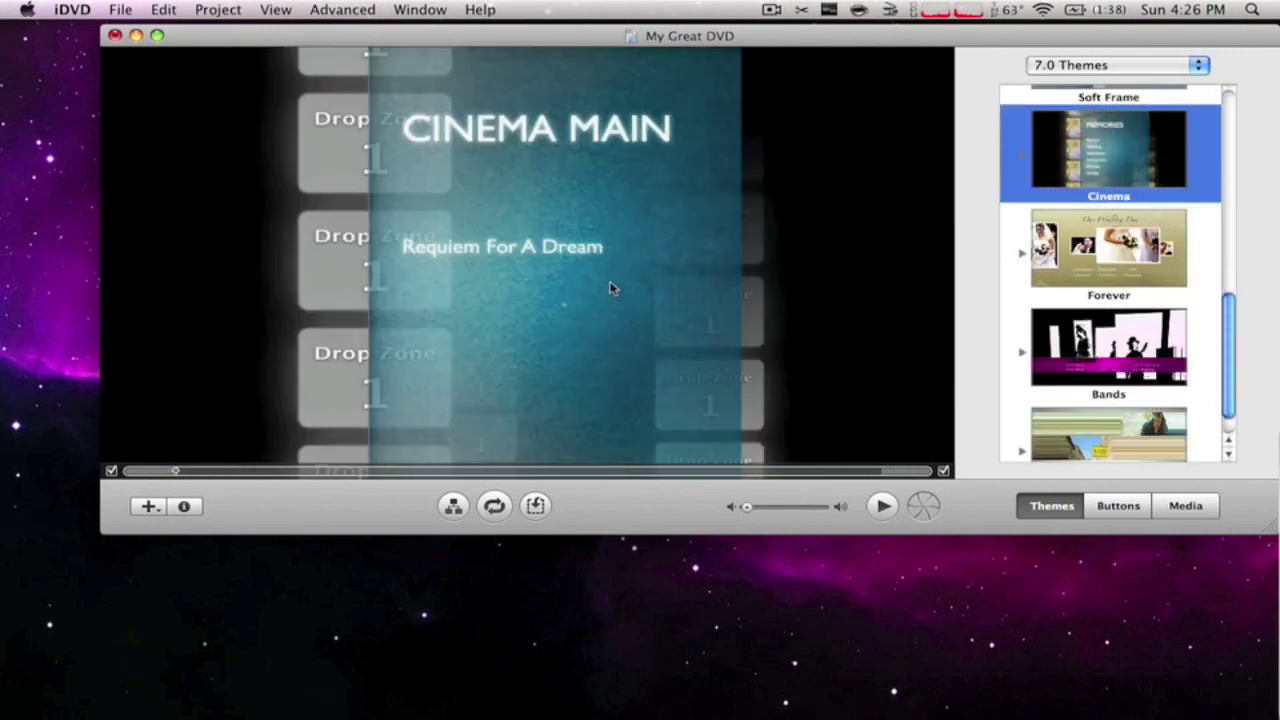
pyautogui.scroll(10, 1112, 224)
pyautogui.click(1123, 64)
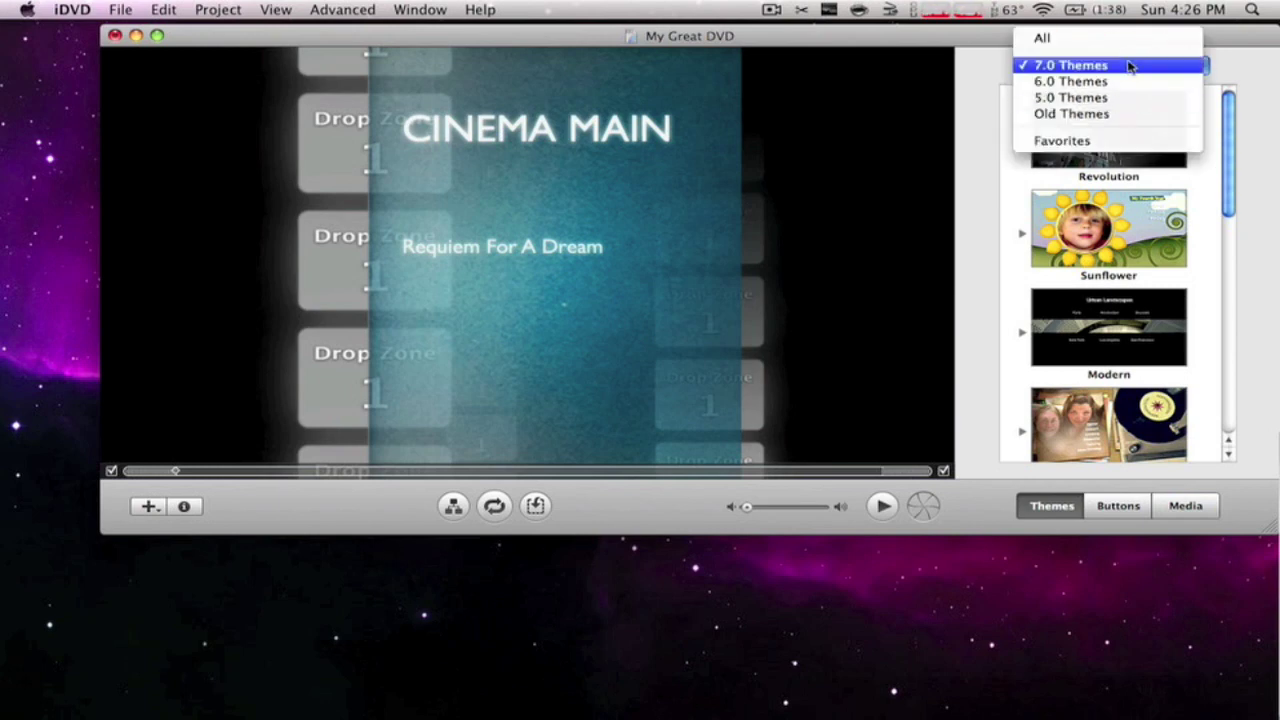
pyautogui.click(1180, 175)
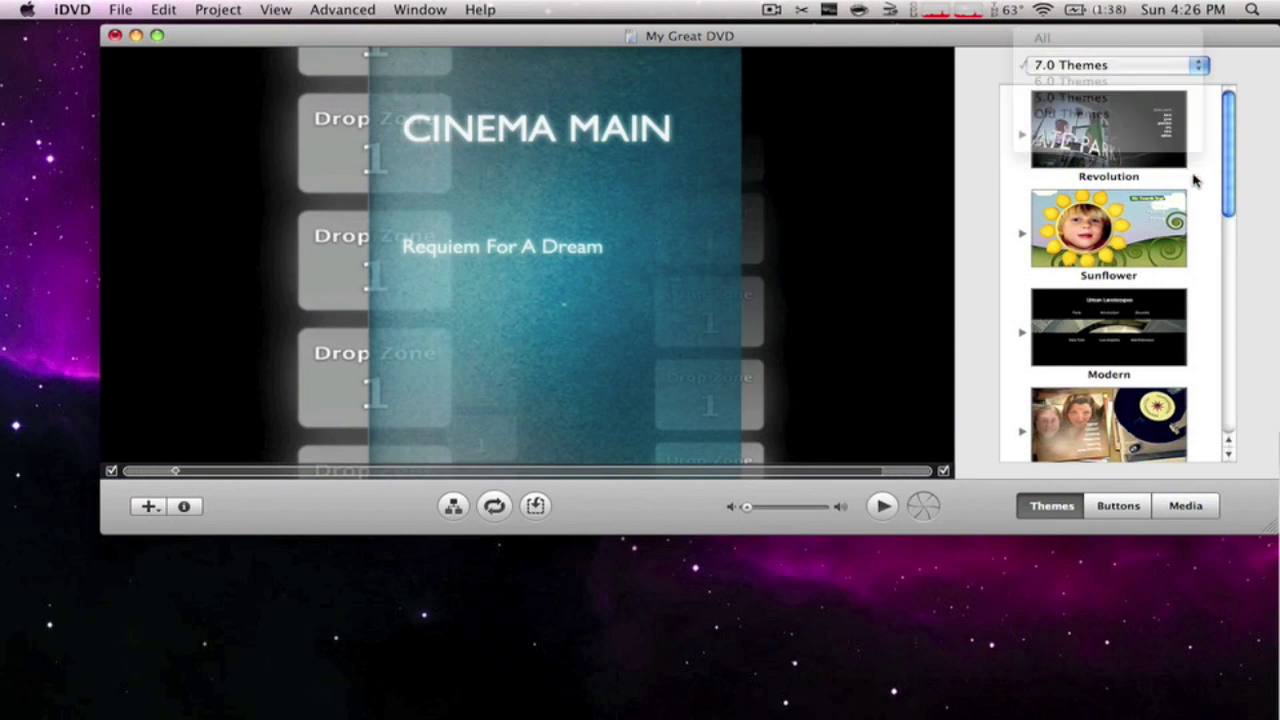
# Reapply the Revolution theme, delete its 'Revolution Main' heading, and hide iDVD with F11.
pyautogui.click(1113, 150)
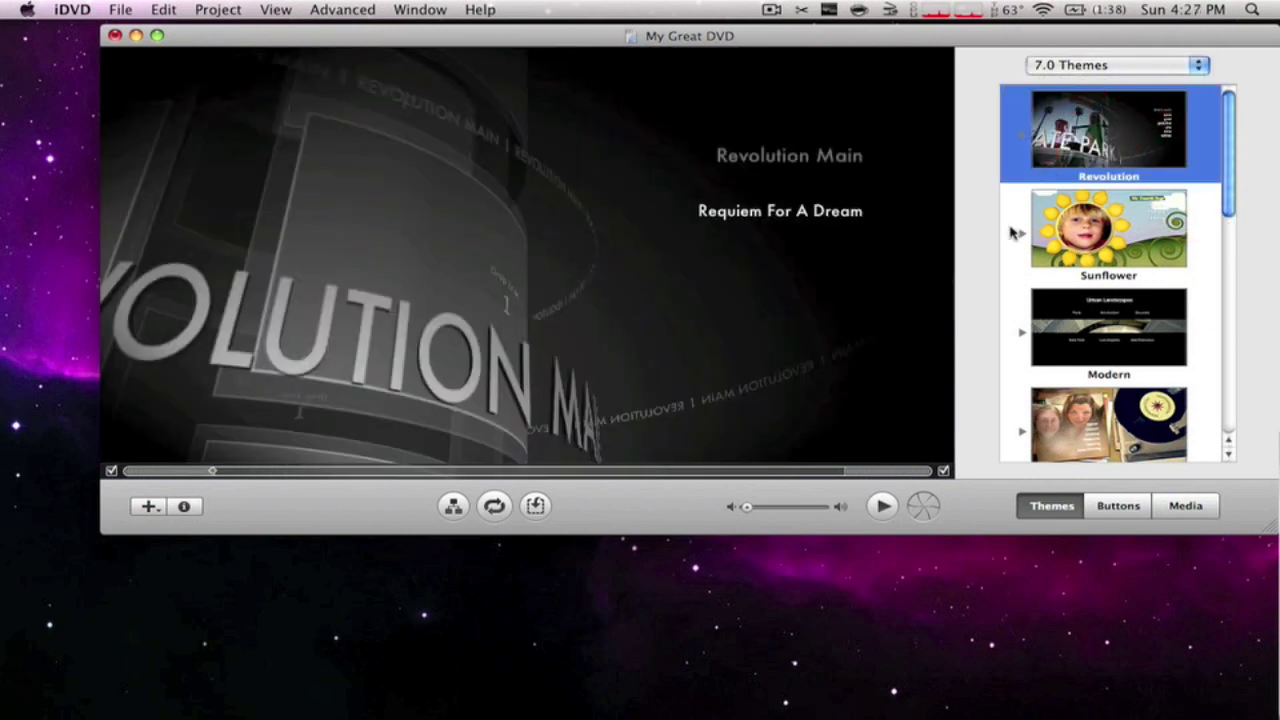
pyautogui.click(826, 162)
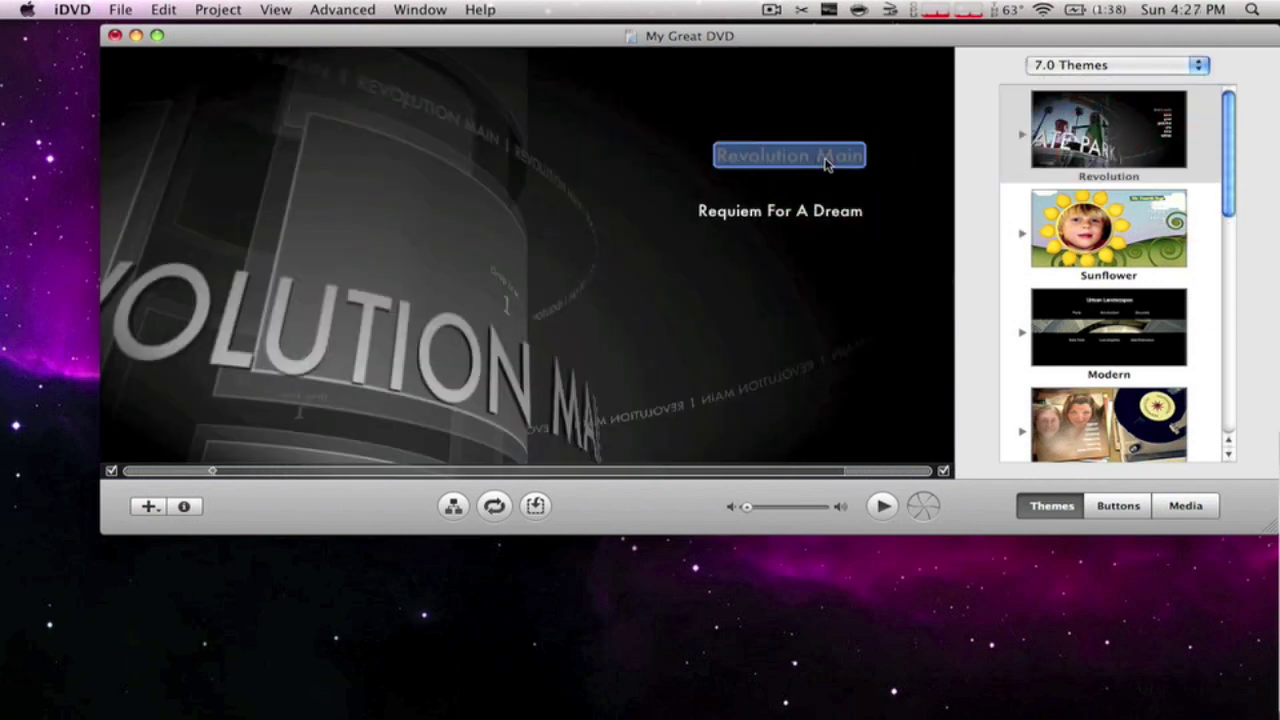
pyautogui.press('Delete')
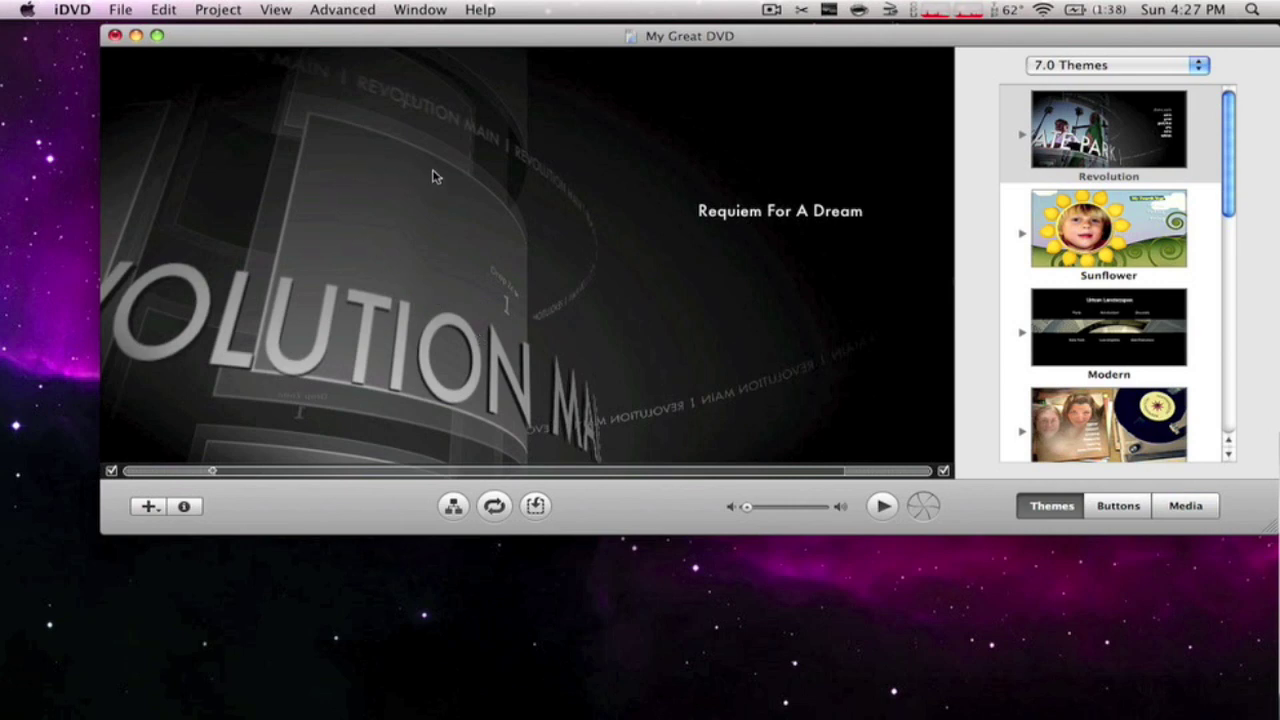
pyautogui.press('F11')
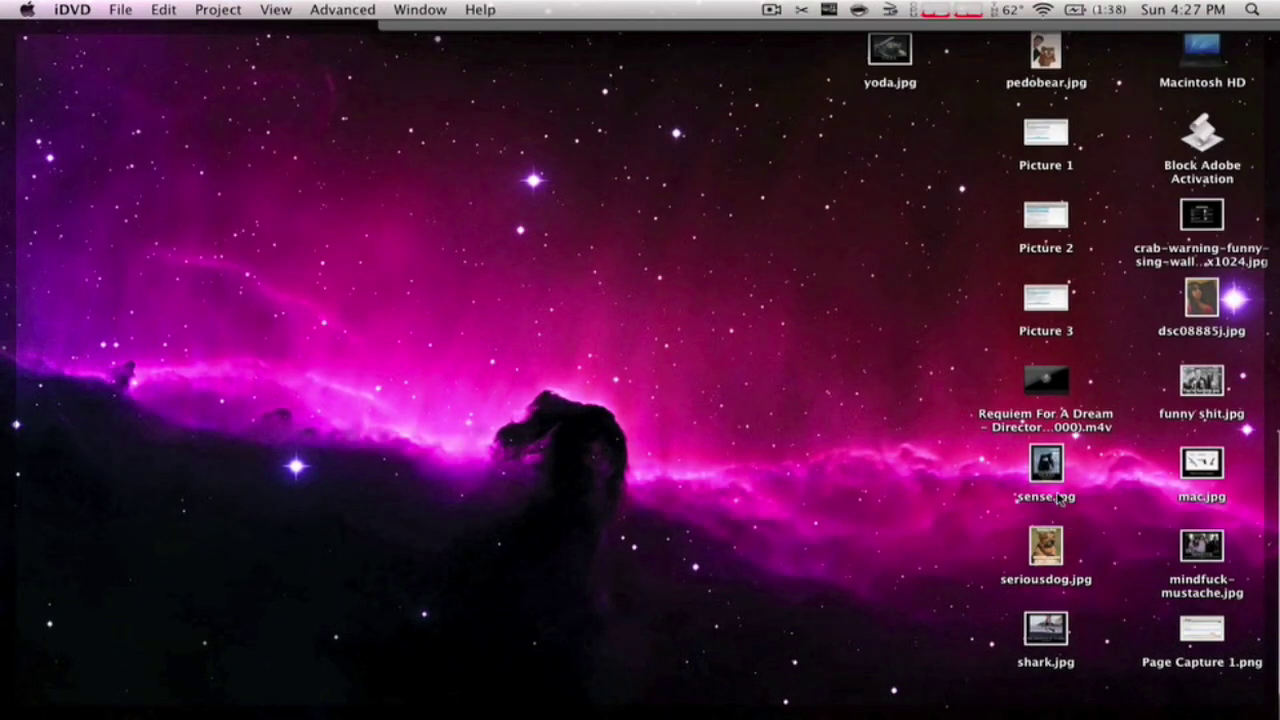
# Drop yoda.jpg into the menu's drop zone and autofill the remaining drop zones.
pyautogui.moveTo(890, 52); pyautogui.dragTo(452, 281)
pyautogui.press('F11')
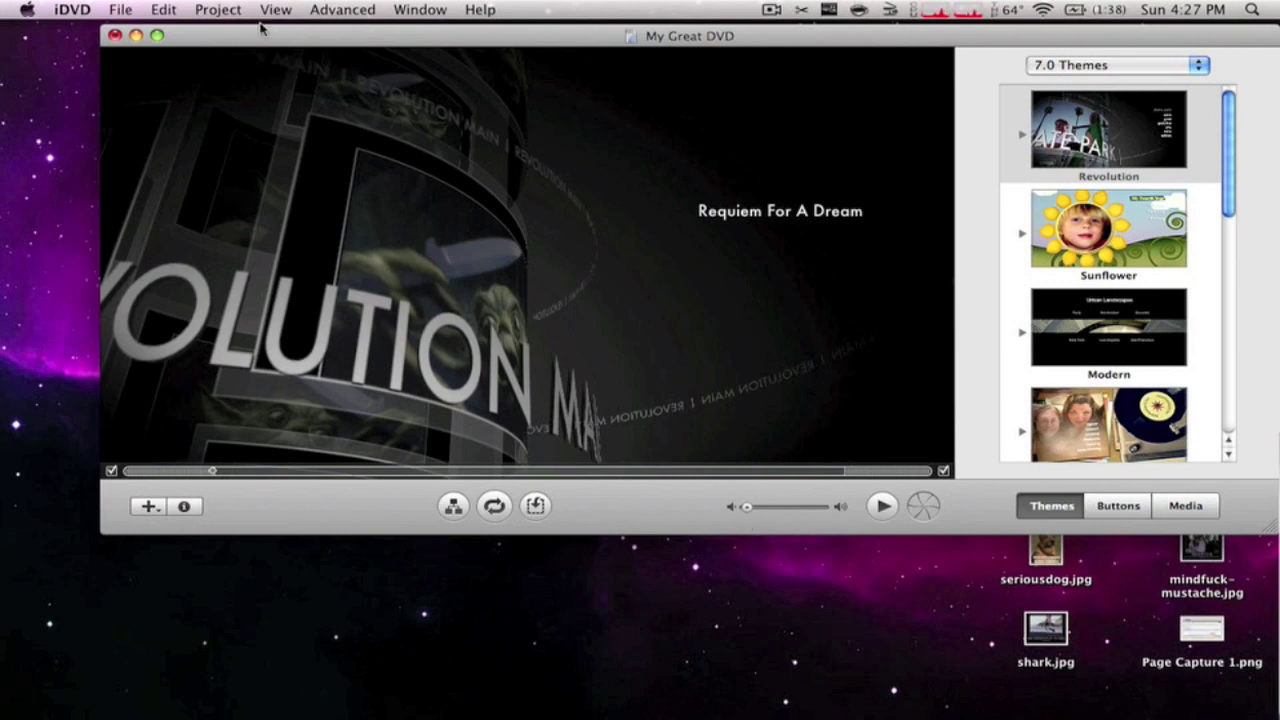
pyautogui.click(218, 10)
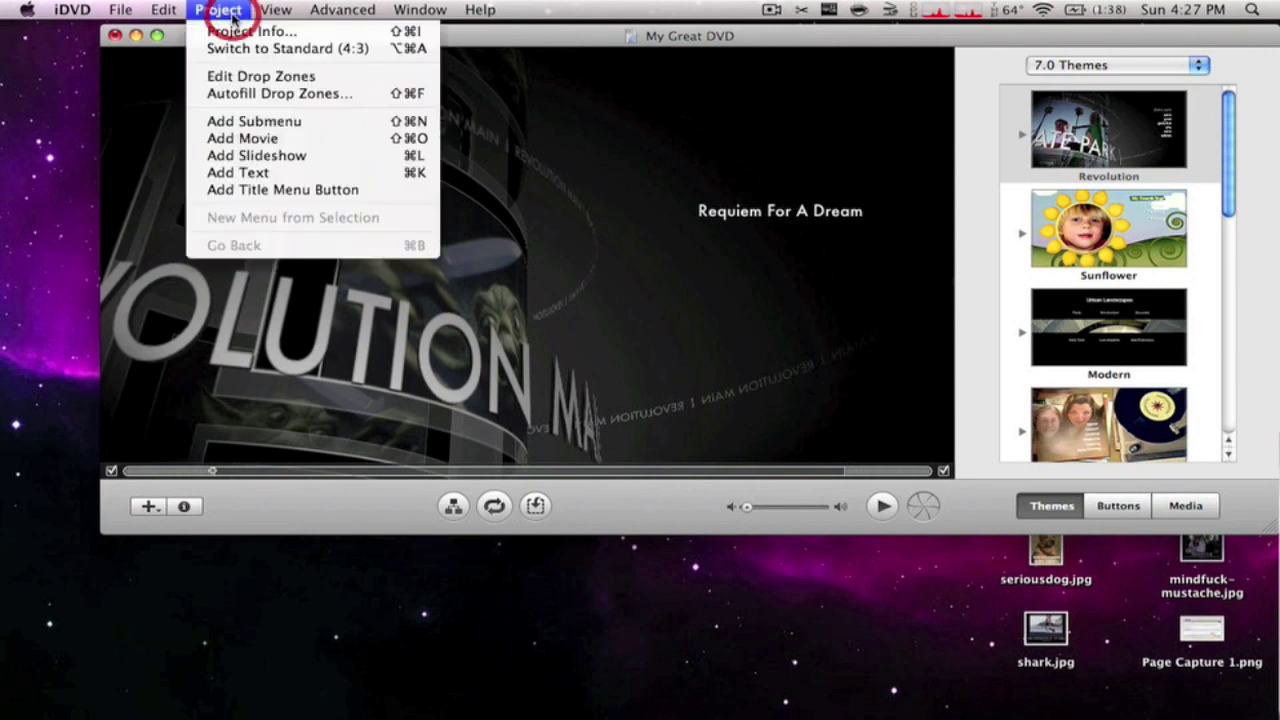
pyautogui.click(257, 100)
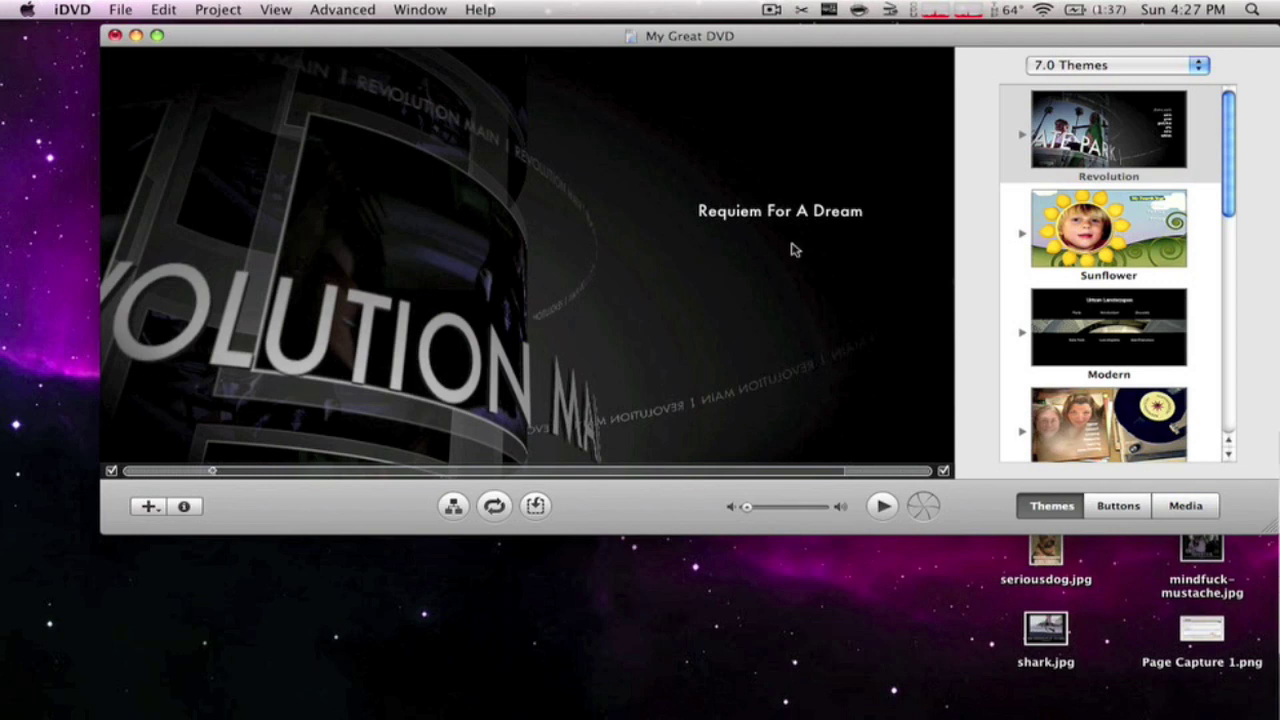
# Add chapter markers every 10 minutes, shift the title button up-right, and open the DVD map.
pyautogui.click(808, 213)
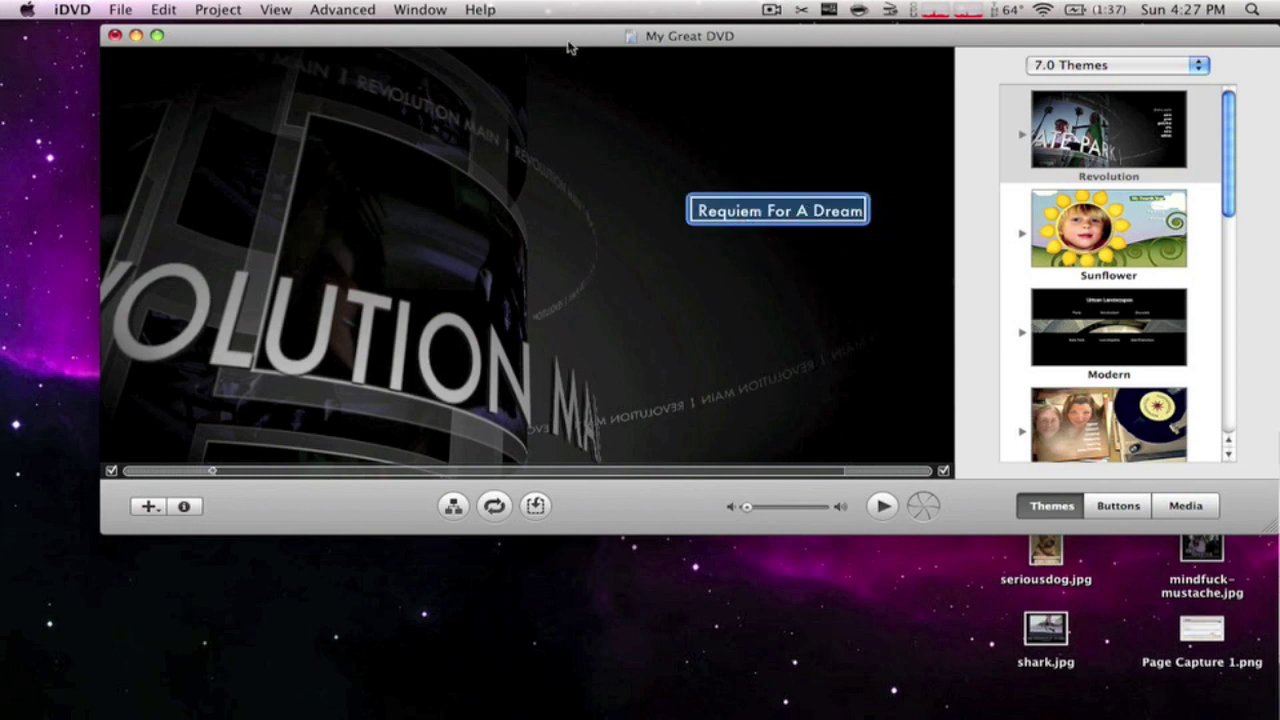
pyautogui.click(334, 8)
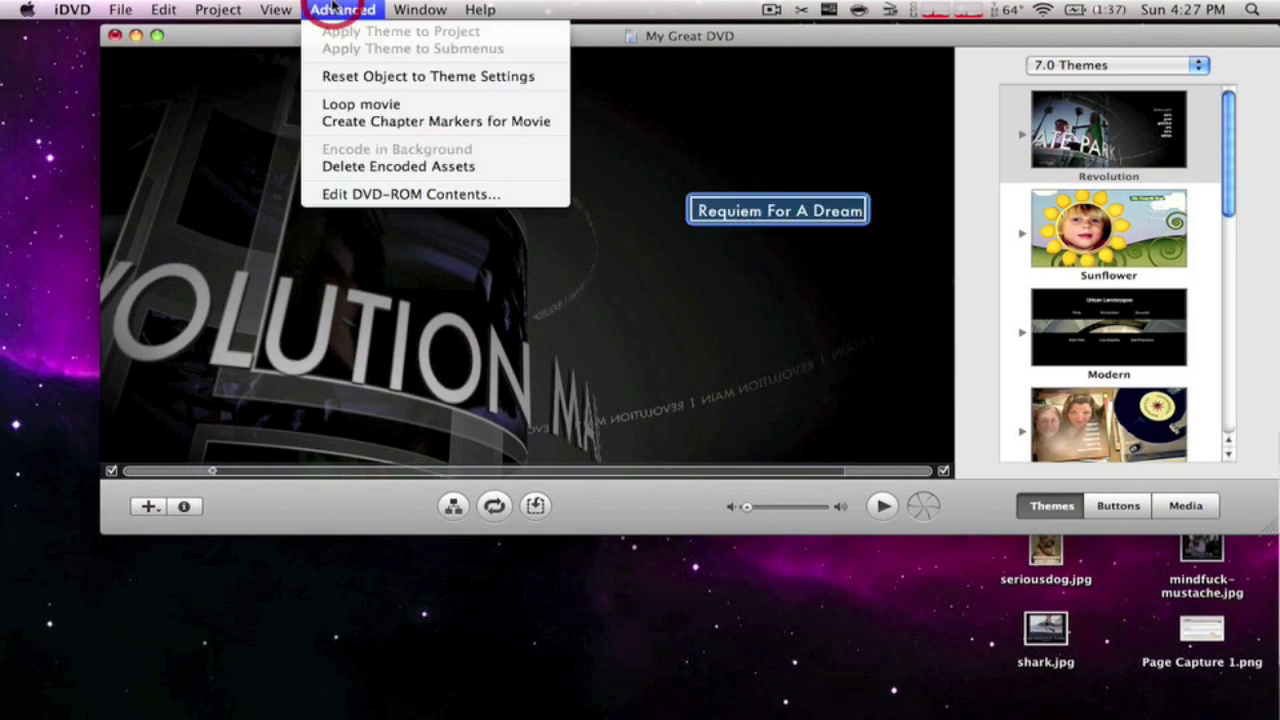
pyautogui.click(397, 123)
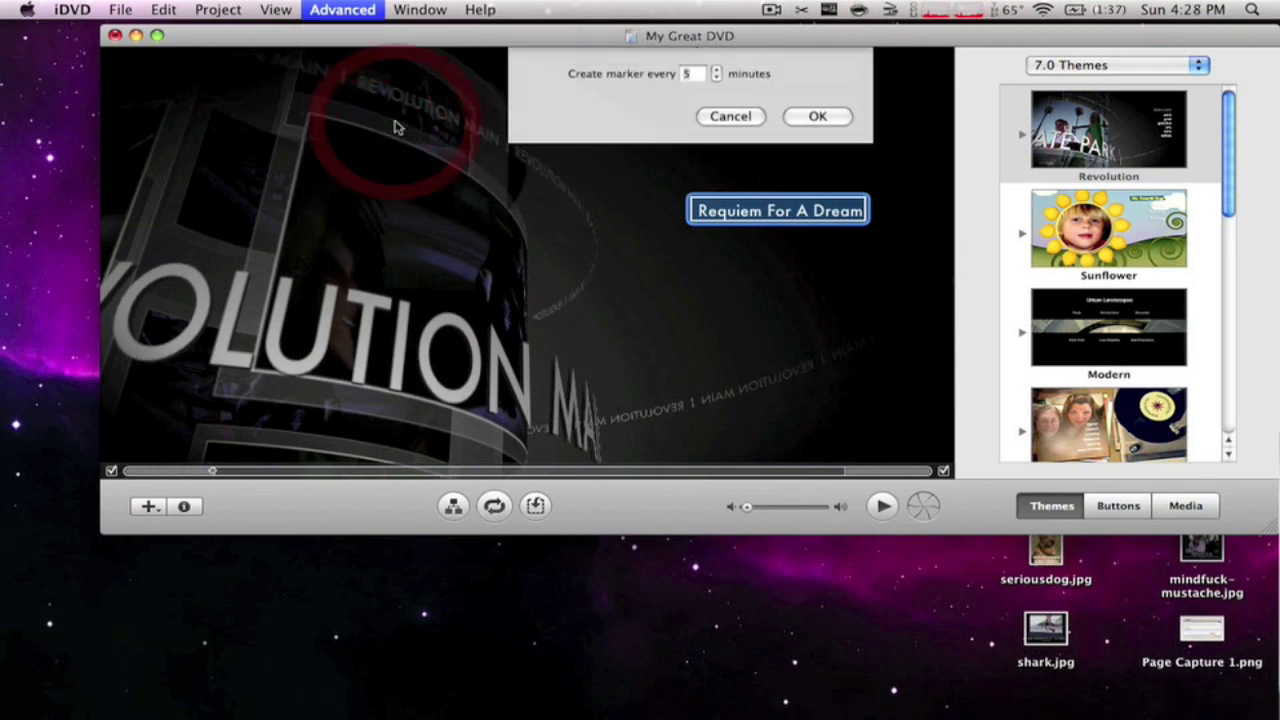
pyautogui.click(718, 69)
pyautogui.click(718, 69)
pyautogui.click(718, 69)
pyautogui.click(718, 69)
pyautogui.click(718, 69)
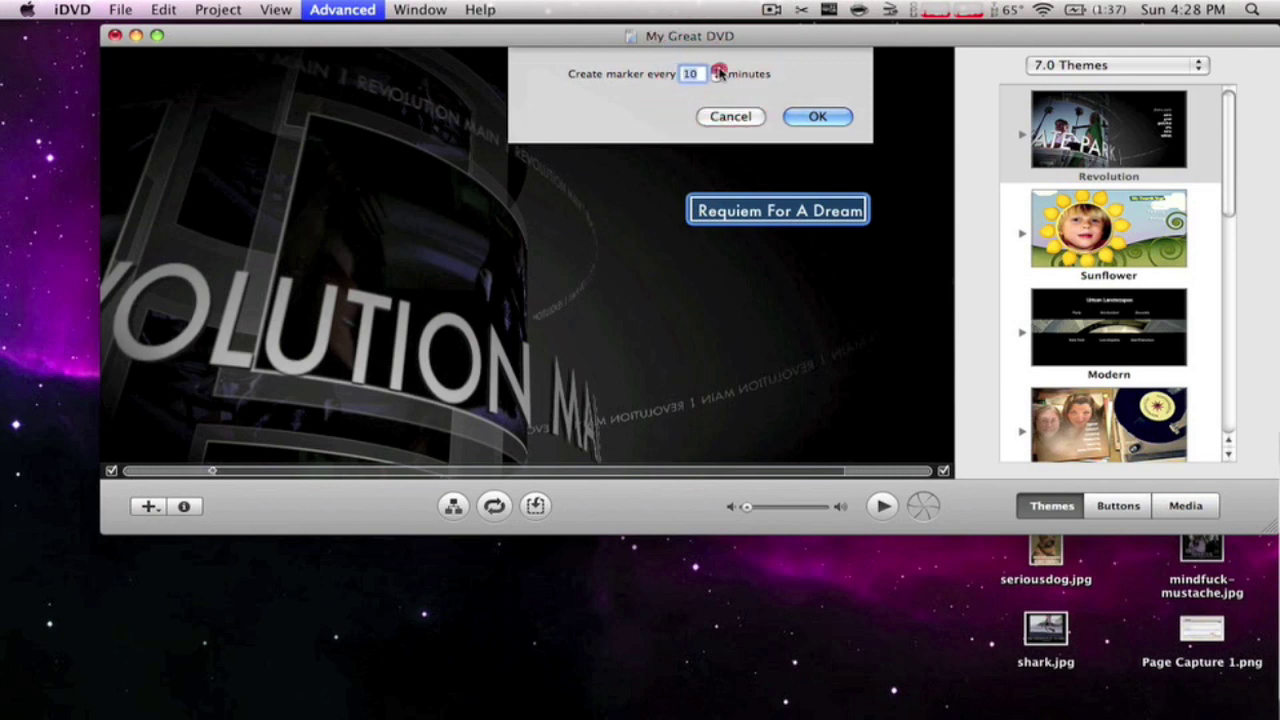
pyautogui.click(718, 77)
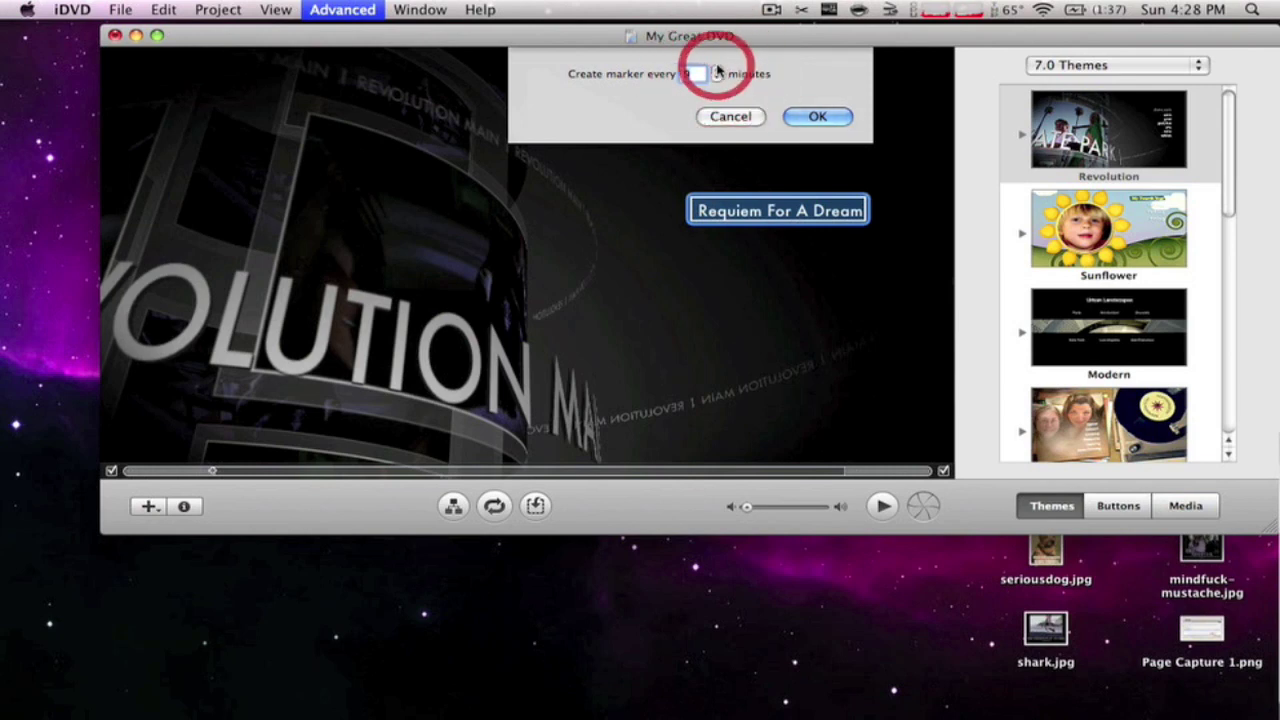
pyautogui.click(718, 69)
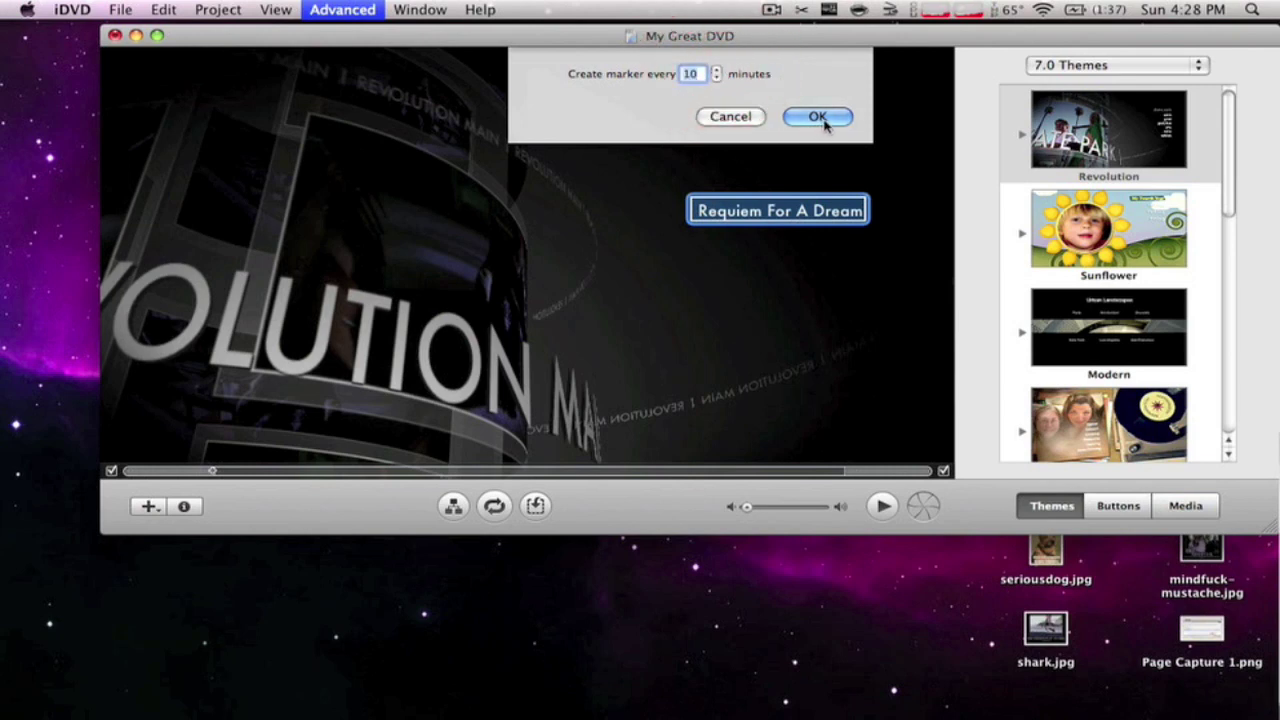
pyautogui.click(818, 117)
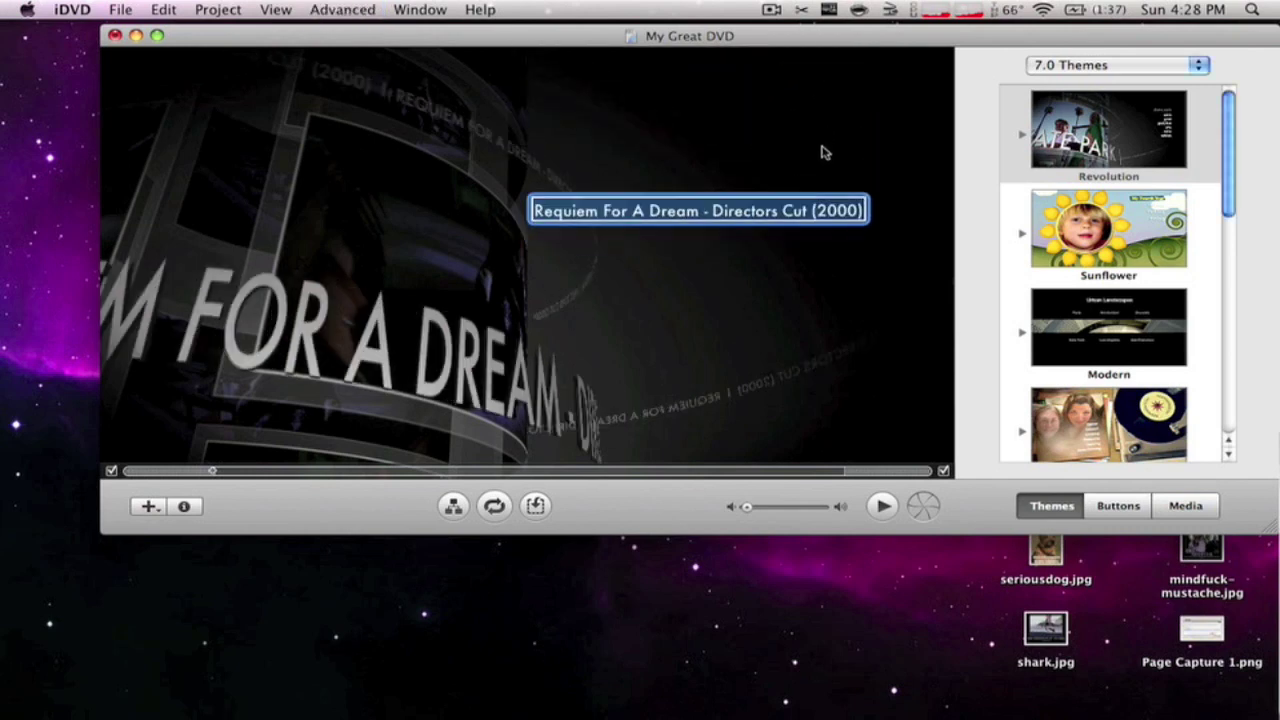
pyautogui.moveTo(658, 212); pyautogui.dragTo(722, 172)
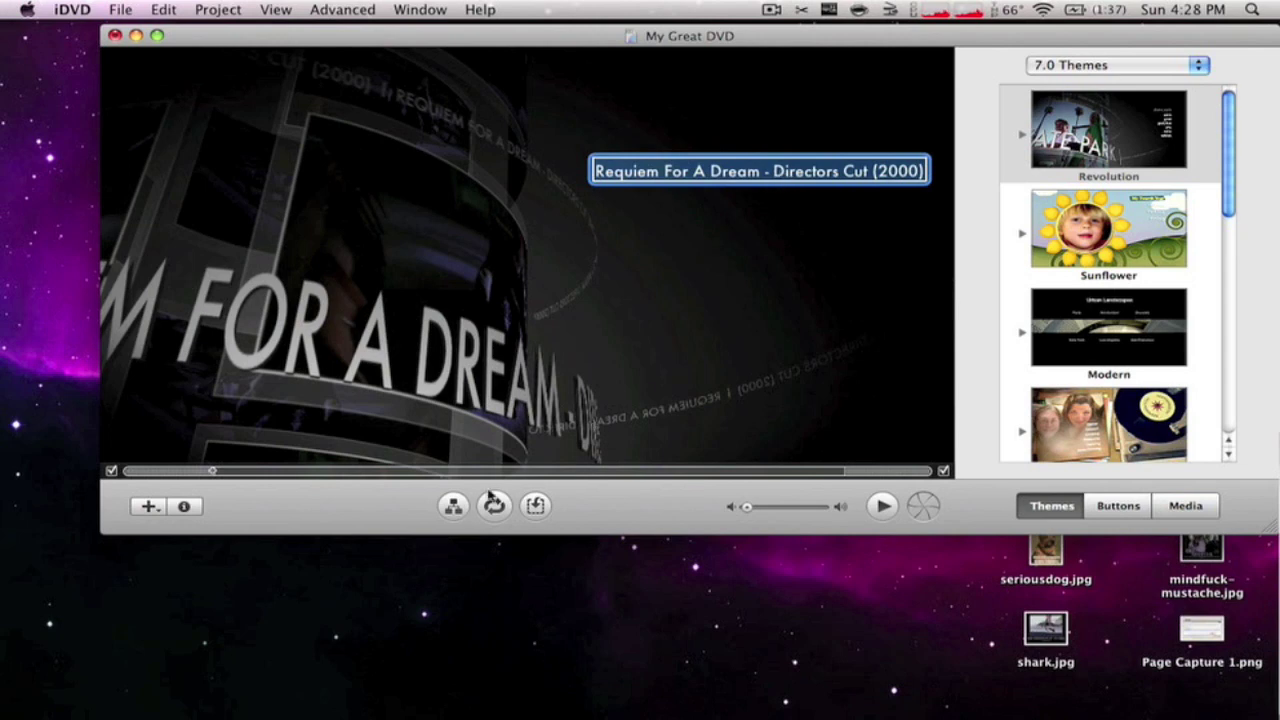
pyautogui.click(455, 507)
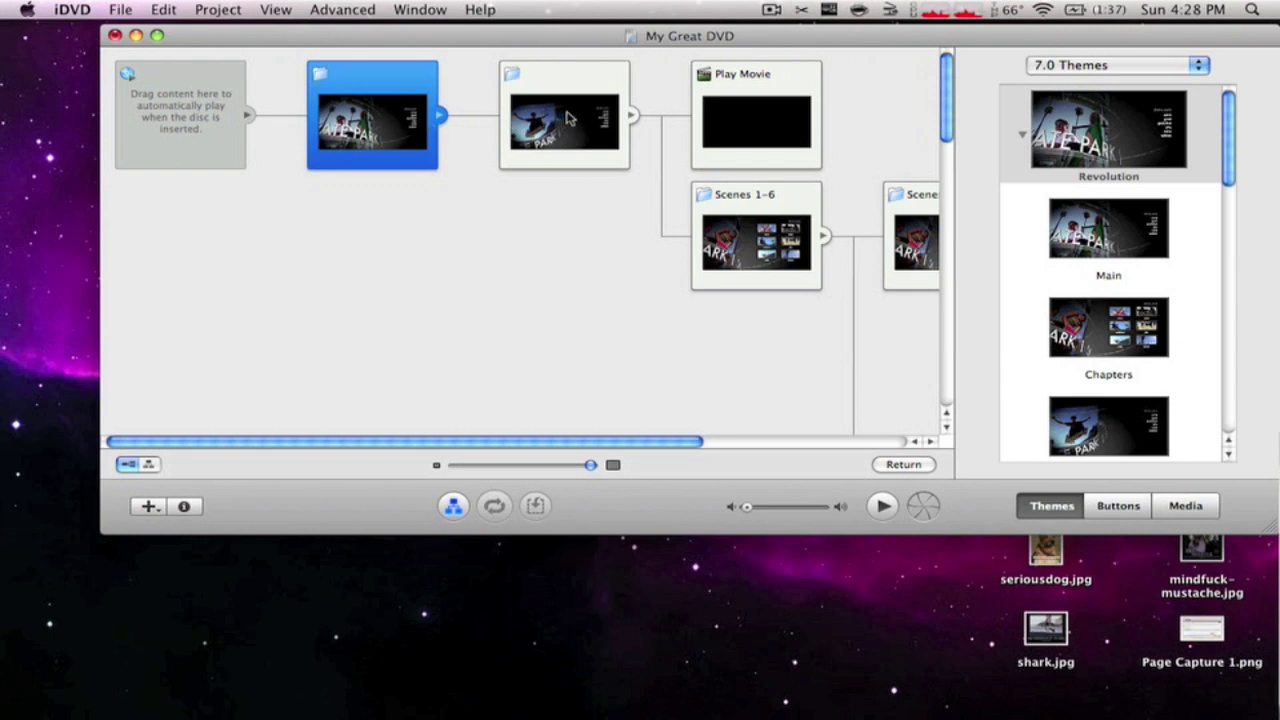
pyautogui.click(568, 119)
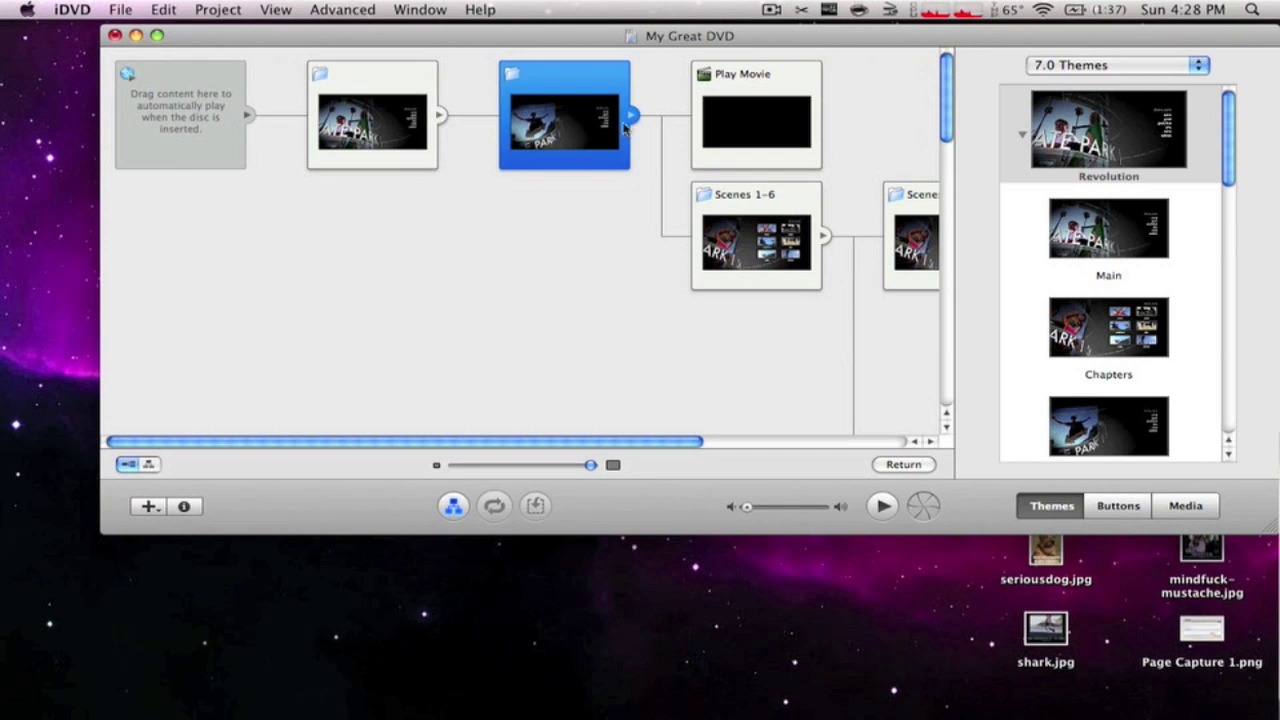
pyautogui.click(718, 130)
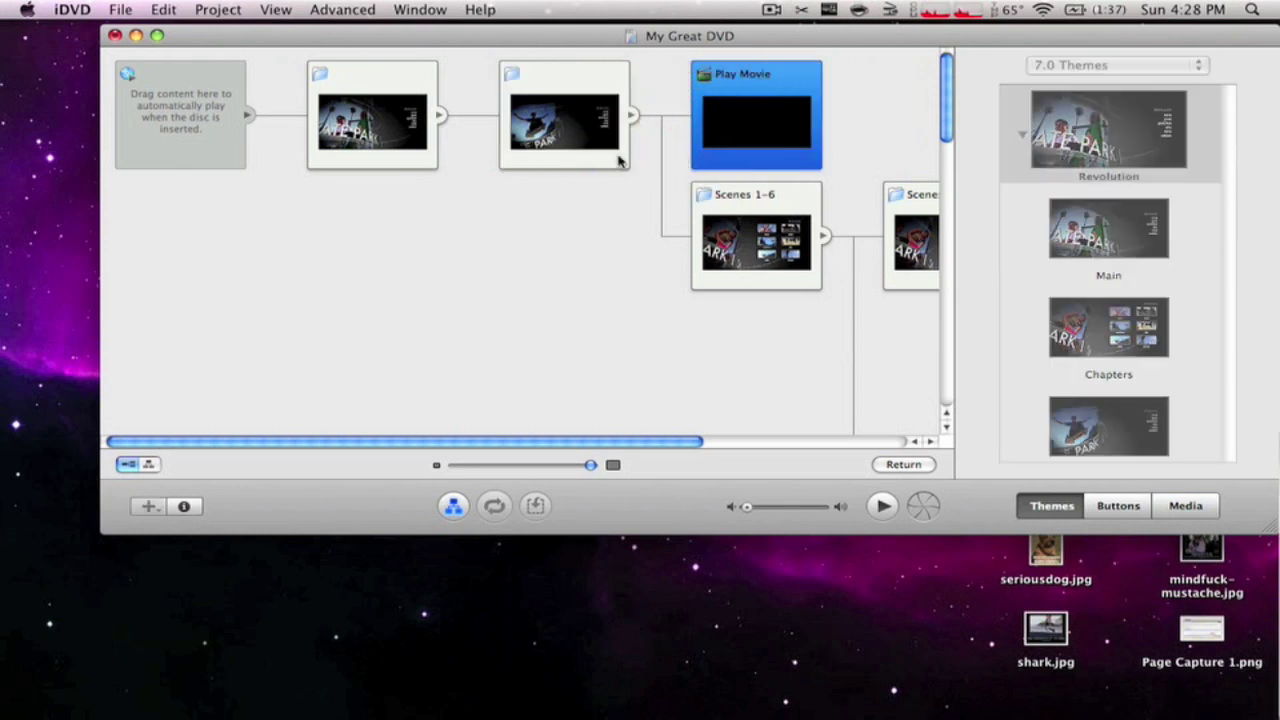
pyautogui.click(753, 271)
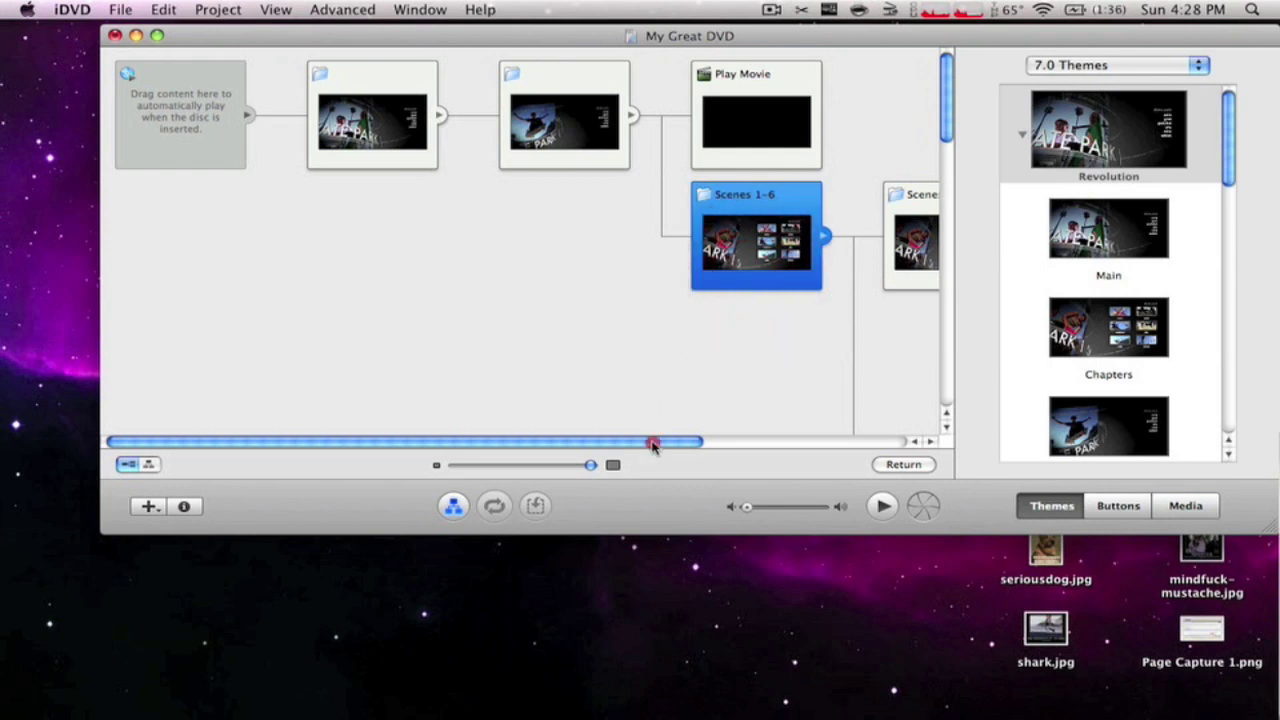
pyautogui.moveTo(651, 443)
pyautogui.mouseDown()
pyautogui.moveTo(898, 450)
pyautogui.moveTo(649, 449)
pyautogui.mouseUp()
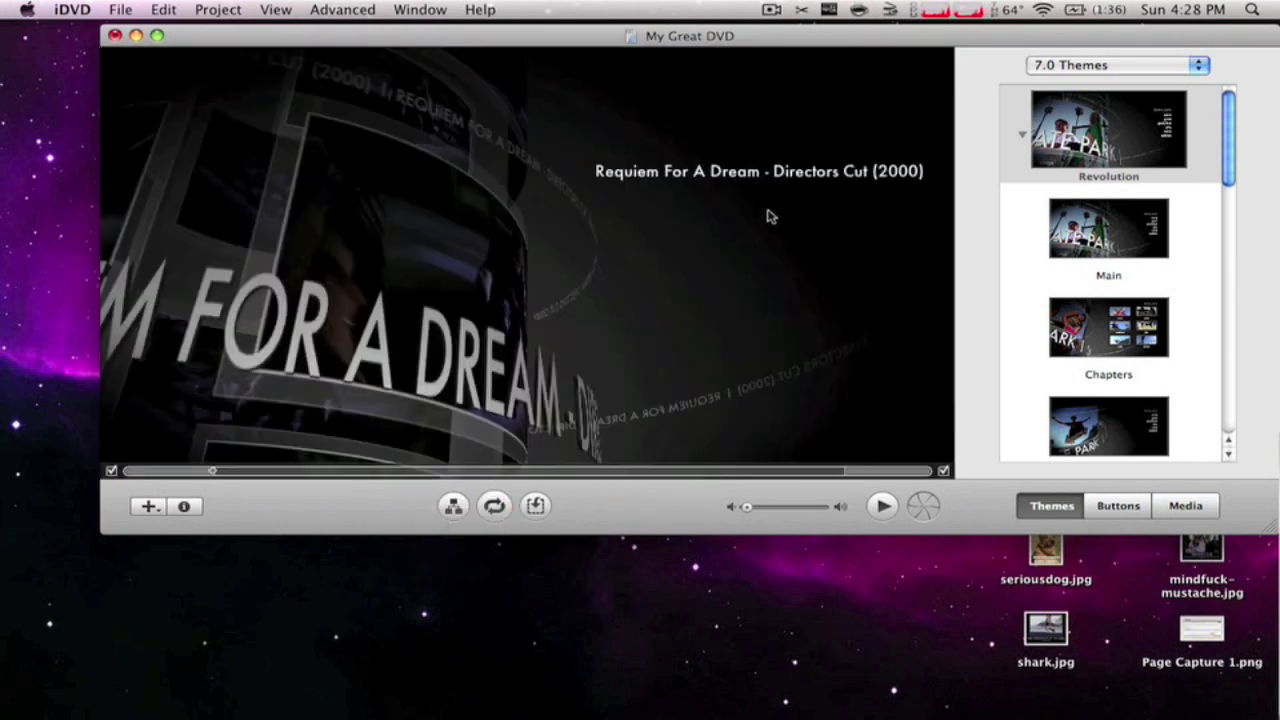
# Enter the title's submenu, view the Scenes 1–6 page, then return to Play Movie/Scene Selection.
pyautogui.click(810, 173)
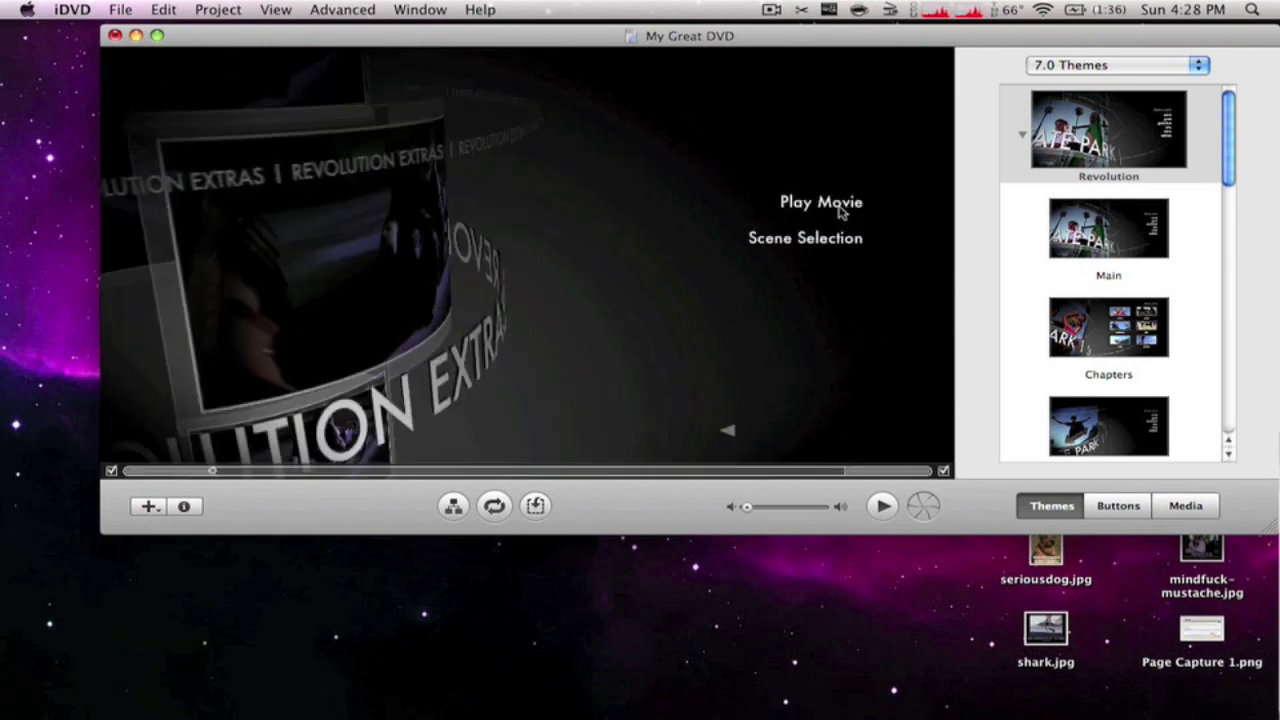
pyautogui.click(818, 241)
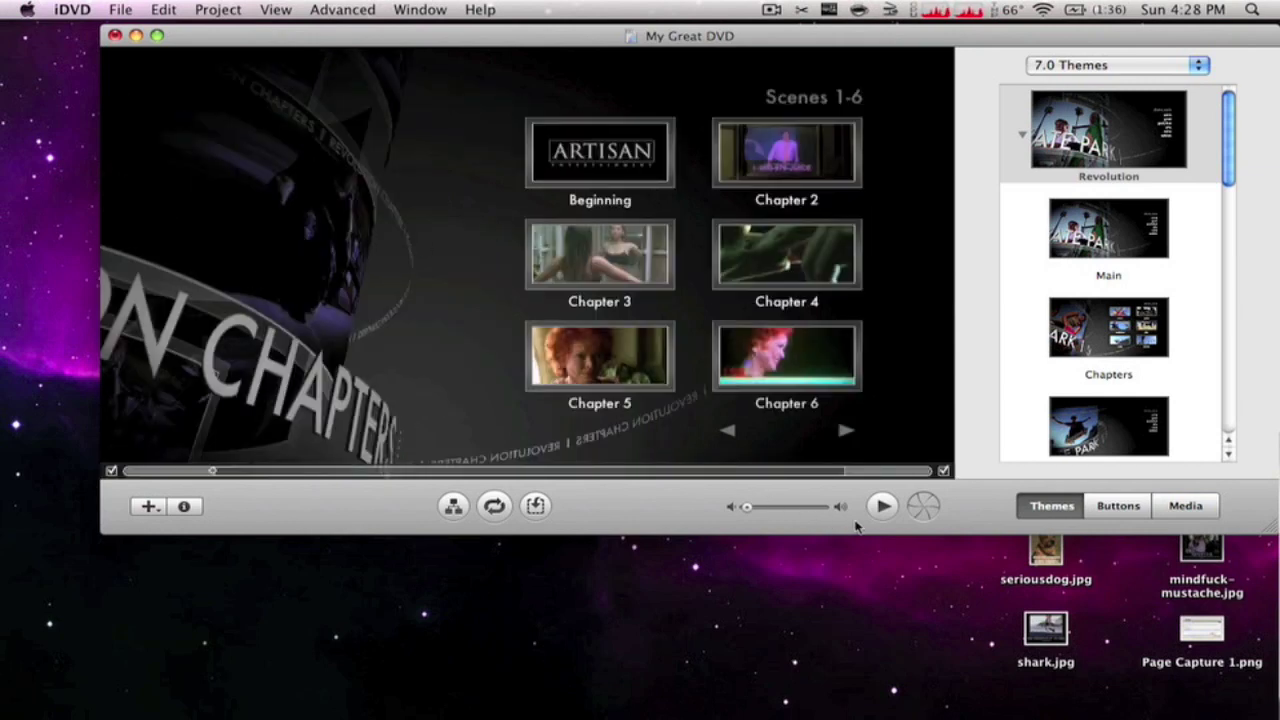
pyautogui.click(729, 429)
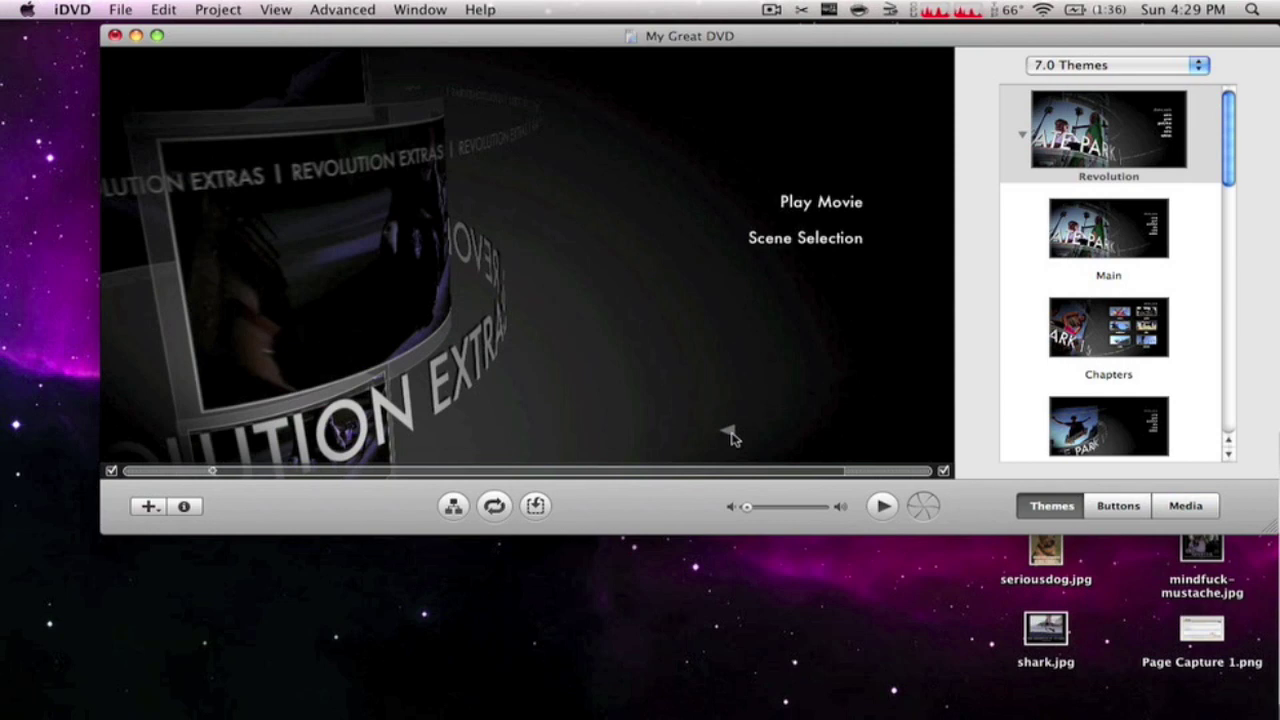
# Browse the scary movie in the Movies library and the music library, then start burning the DVD.
pyautogui.click(1185, 506)
pyautogui.click(1030, 126)
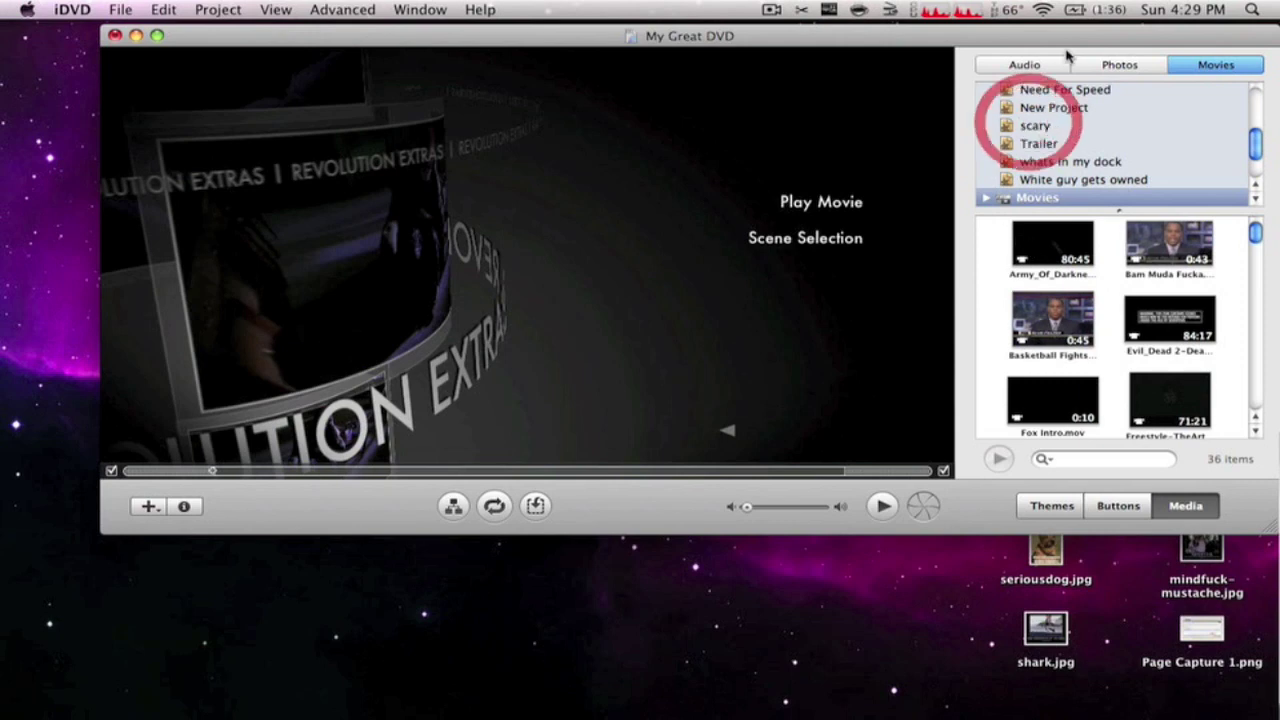
pyautogui.click(1028, 63)
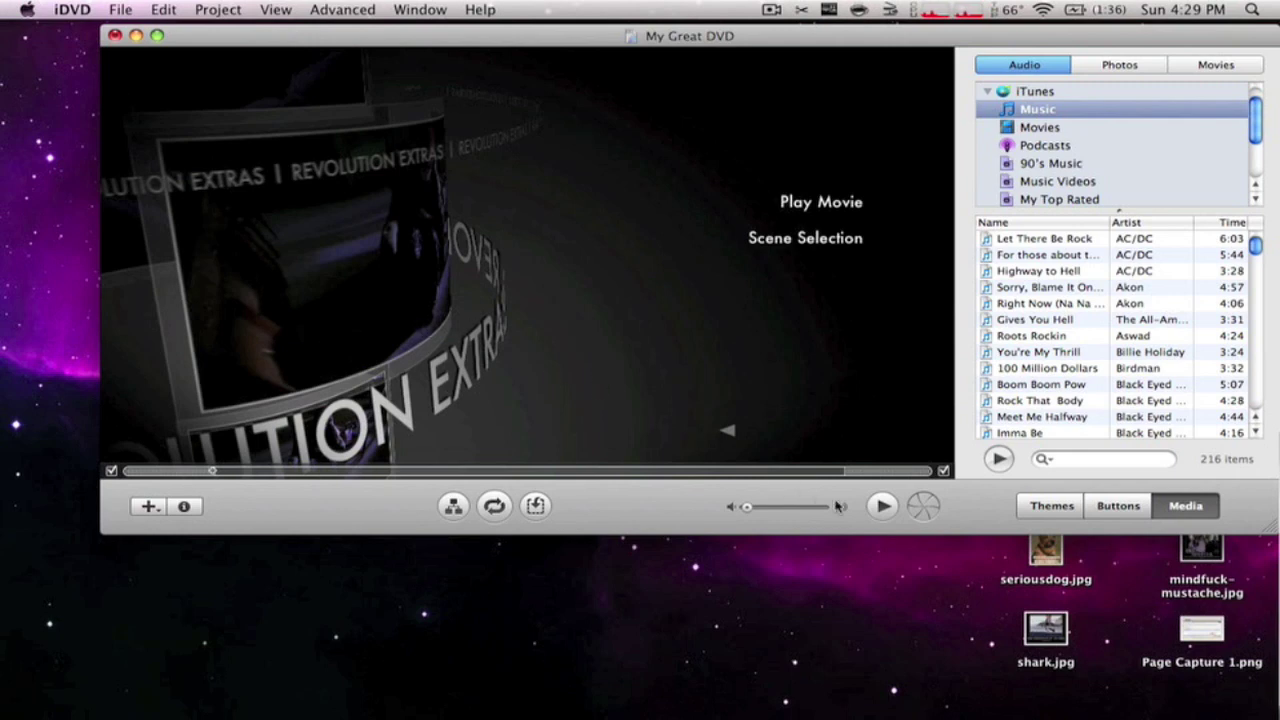
pyautogui.click(928, 507)
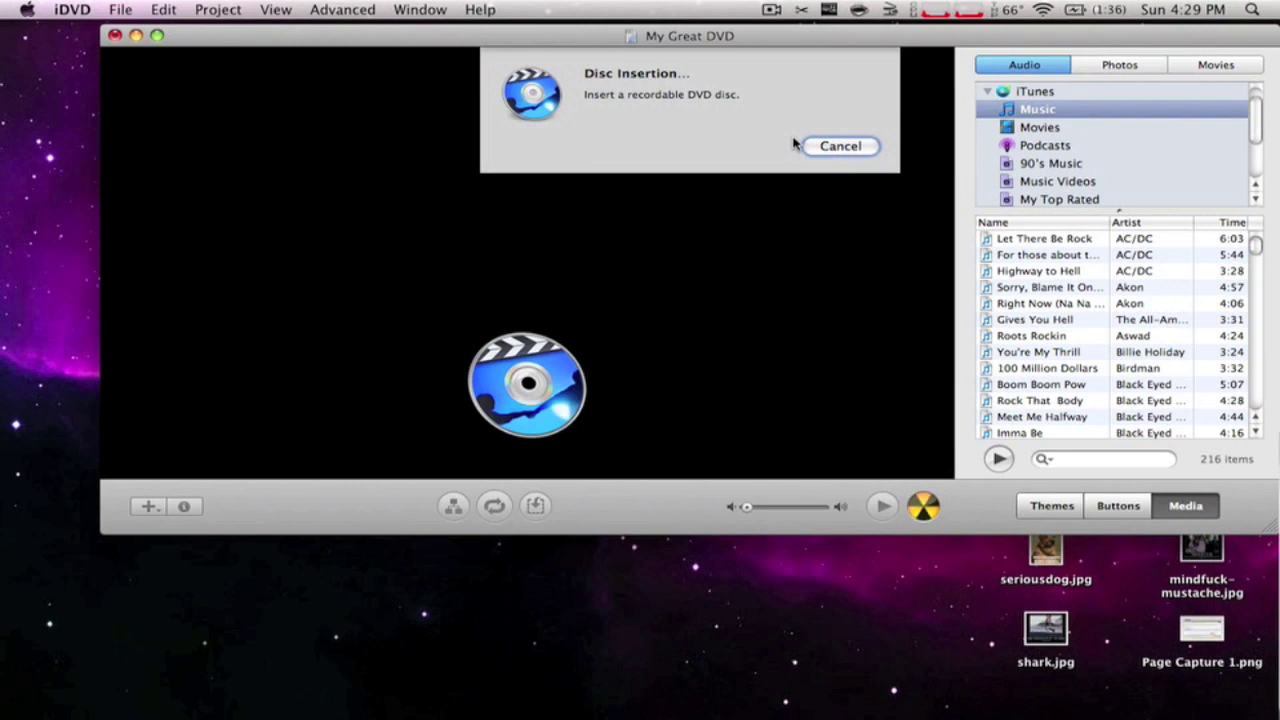
# Cancel the disc insertion prompt to return to the Requiem For A Dream - Directors Cut menu.
pyautogui.click(849, 151)
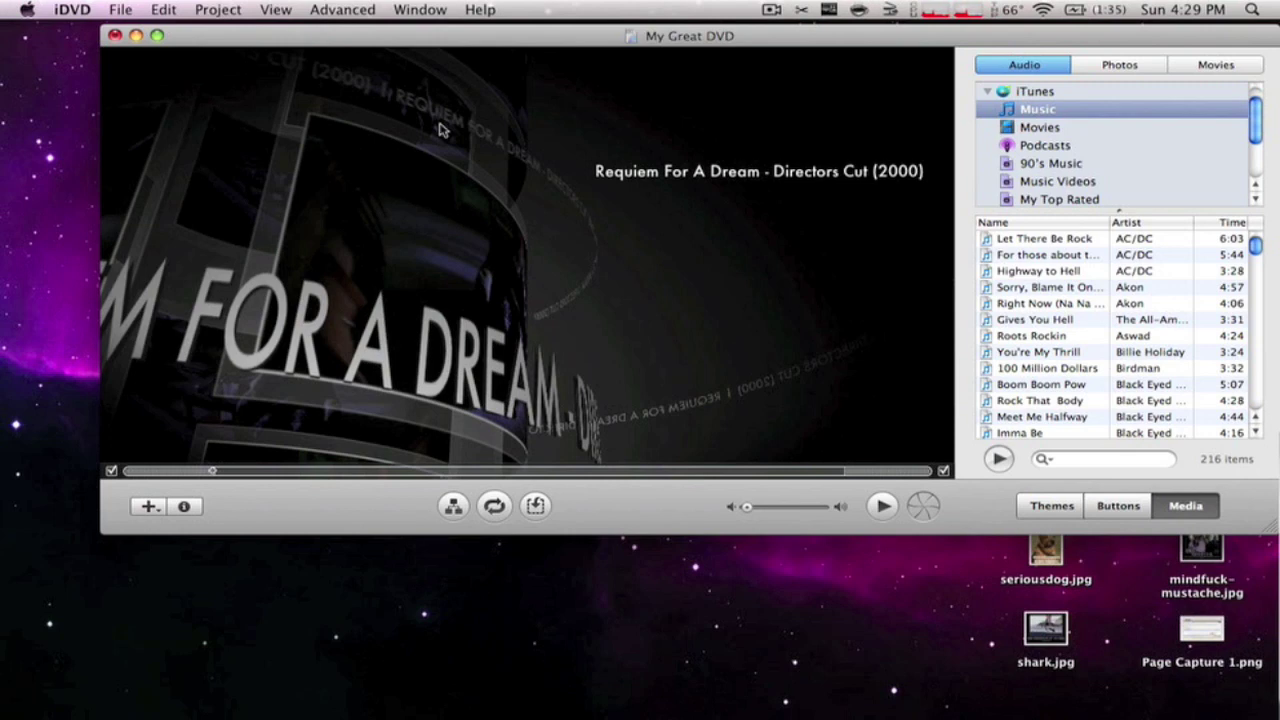
# Quit iDVD with Command-Q and discard the project's unsaved changes.
pyautogui.press('super+q')
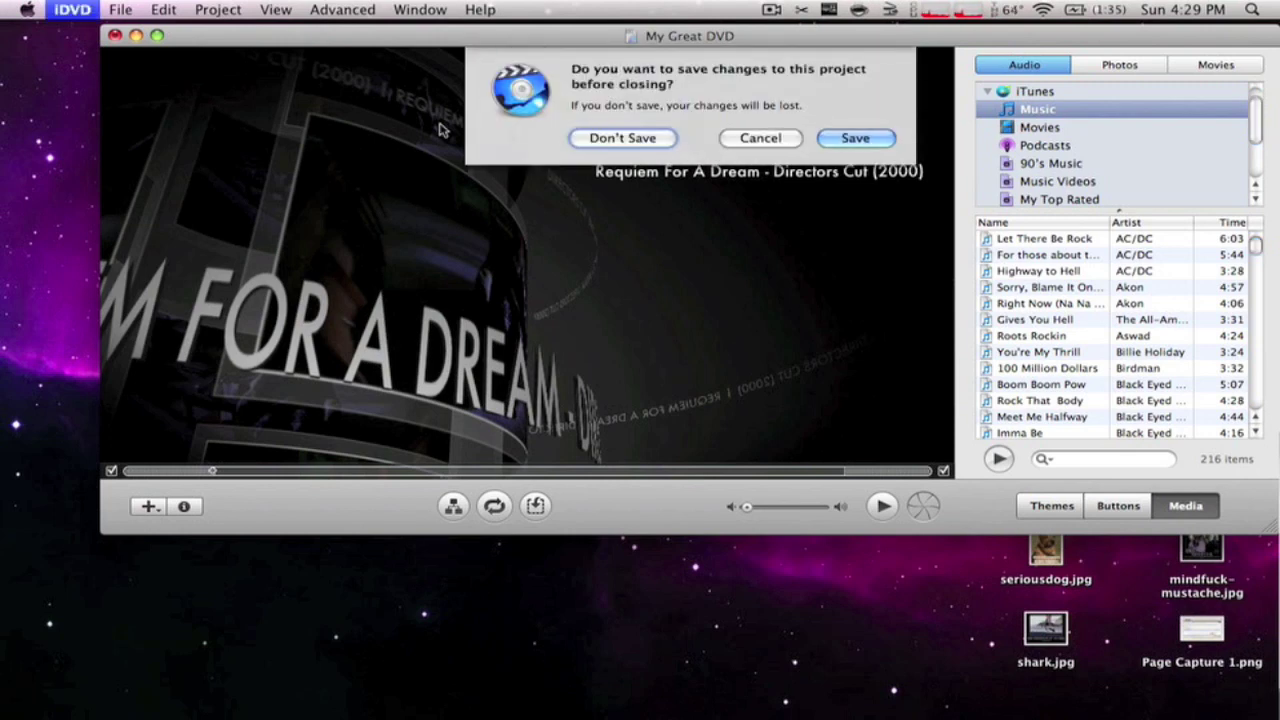
pyautogui.press('super+d')
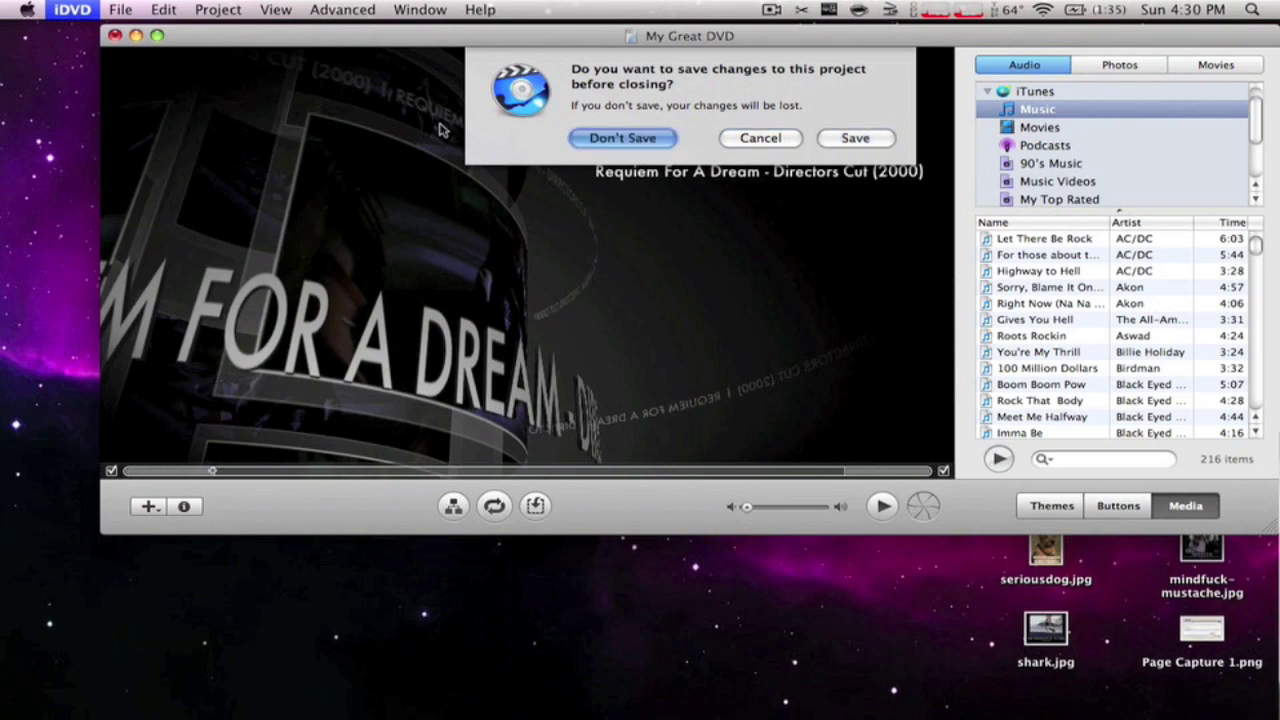